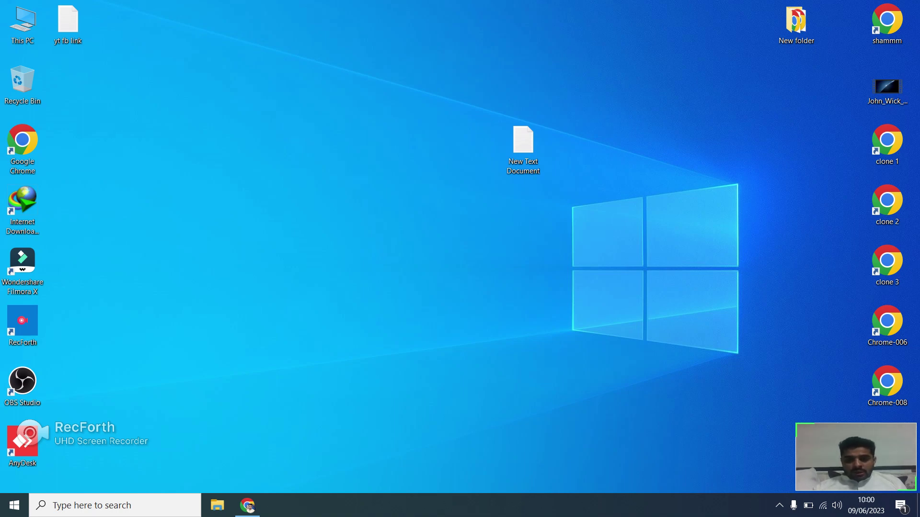
Refresh the desktop and bring the LinkedIn Fire Lieutenant posting back to the front.
right_click(520, 303)
right_click(549, 345)
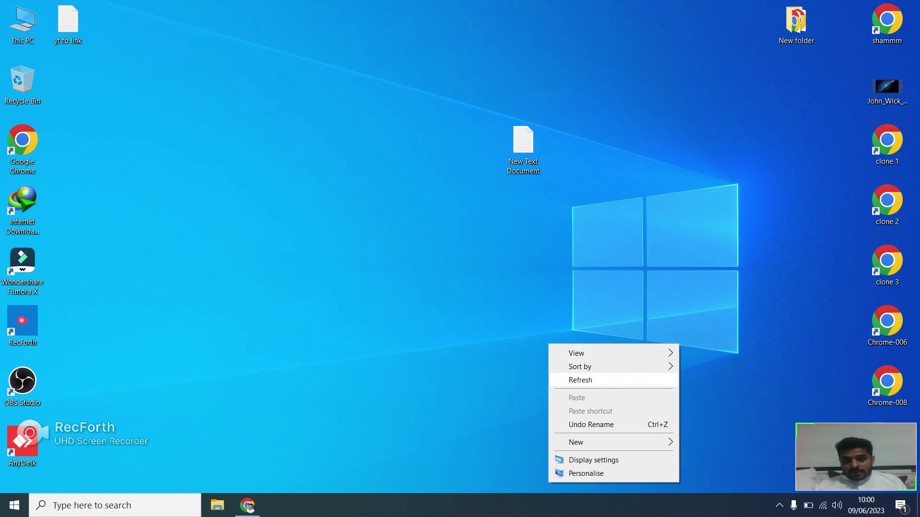
click(580, 380)
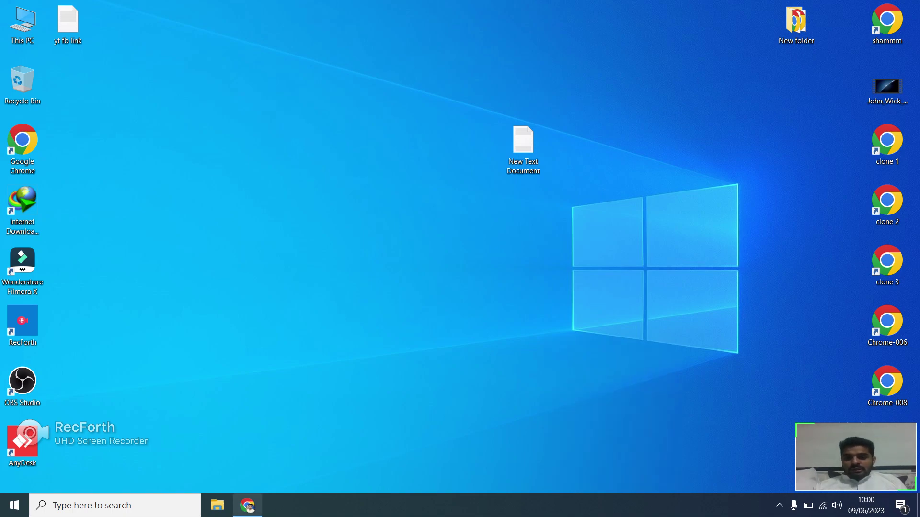
click(247, 505)
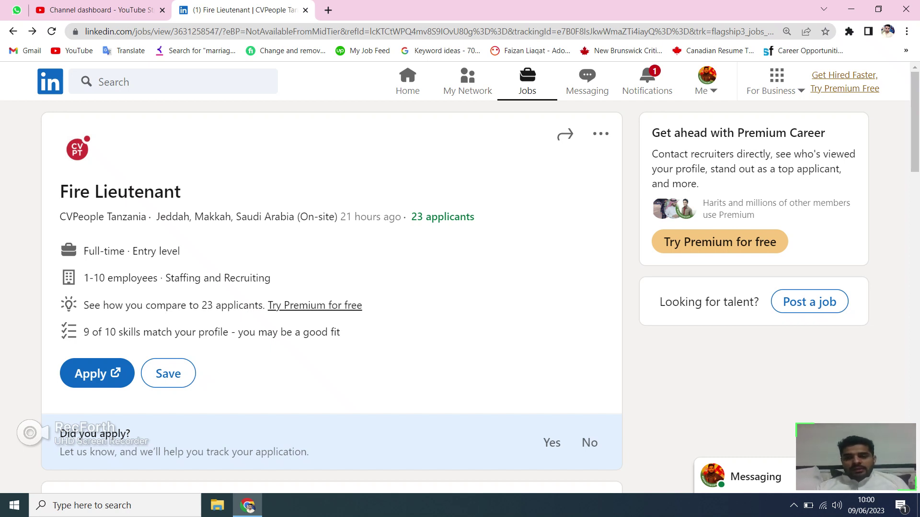
scroll(460, 281, down, 1)
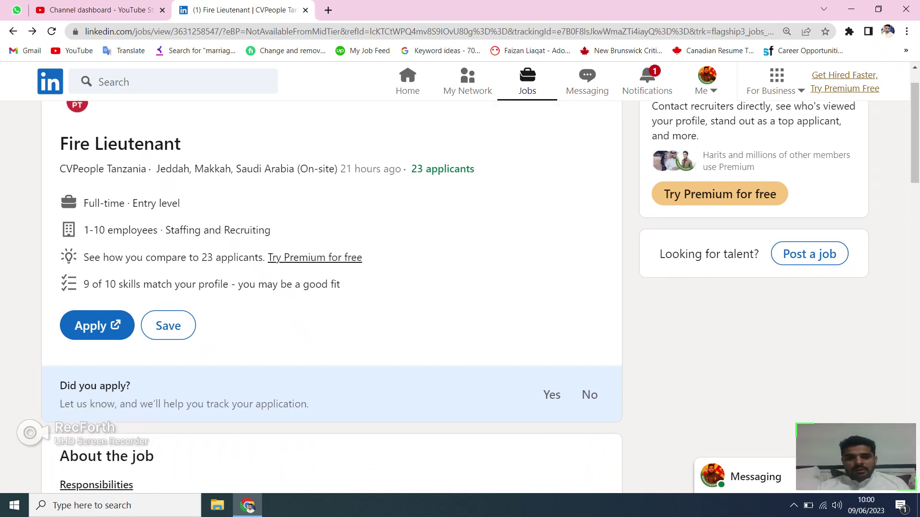
scroll(460, 283, up, 1)
scroll(460, 280, up, 1)
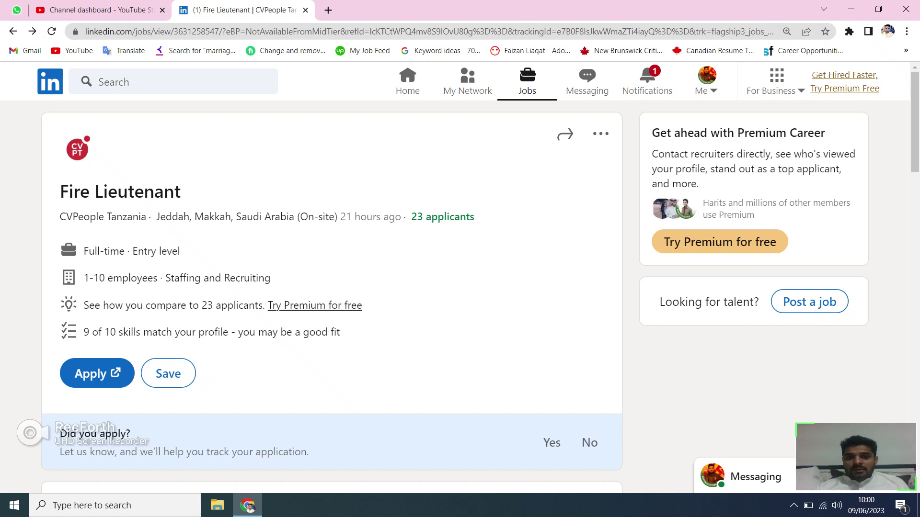
scroll(460, 281, down, 1)
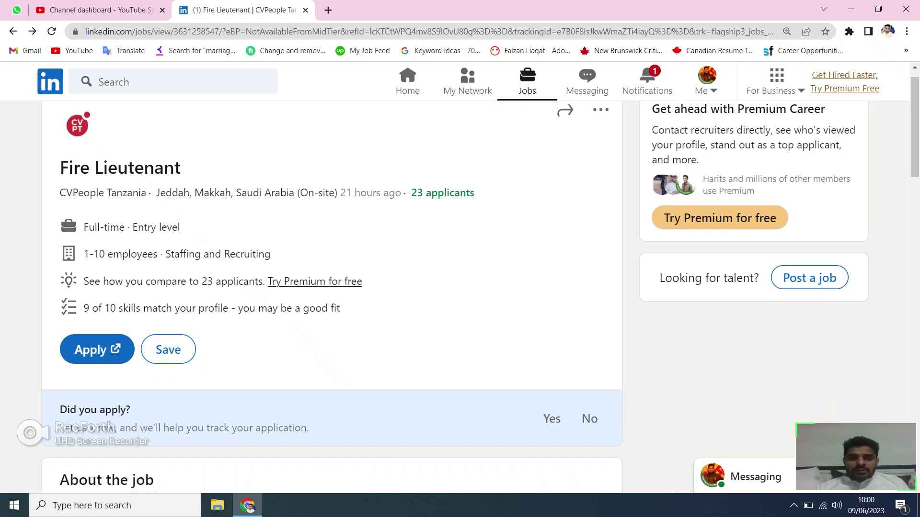
drag(340, 192, 401, 193)
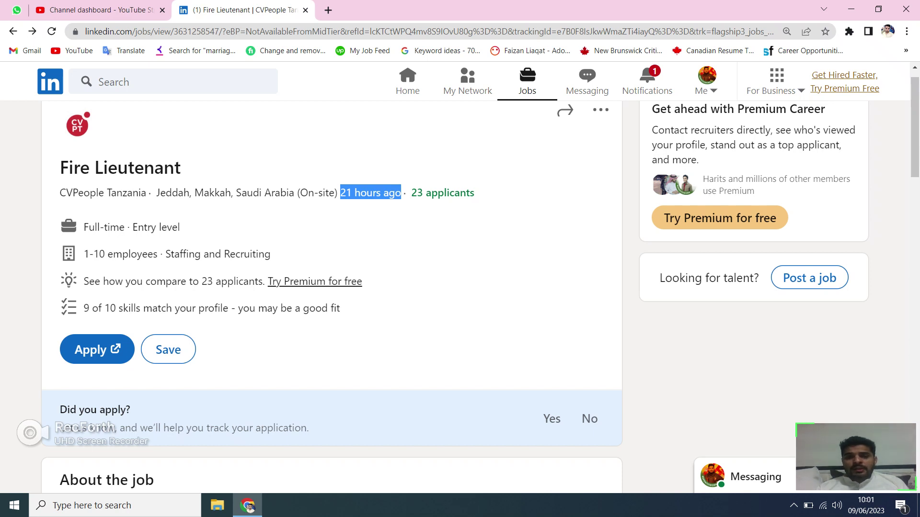
drag(474, 192, 423, 193)
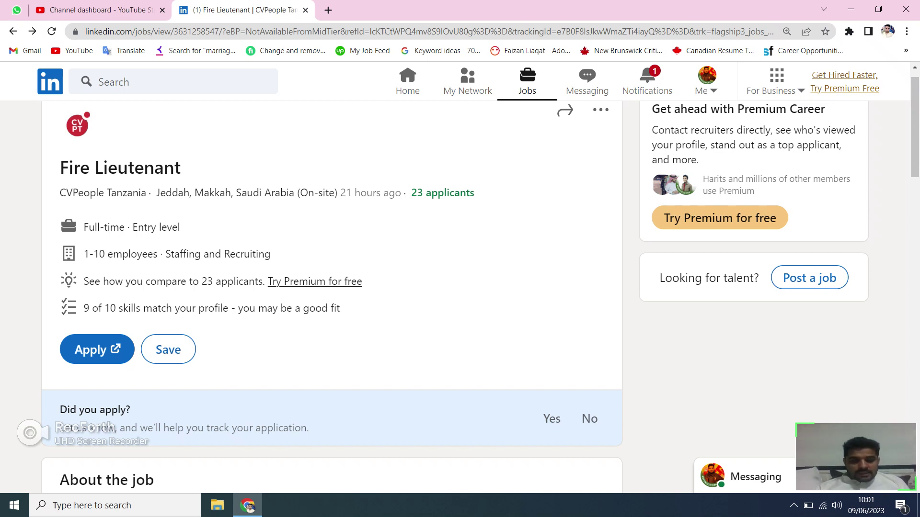
scroll(332, 287, down, 5)
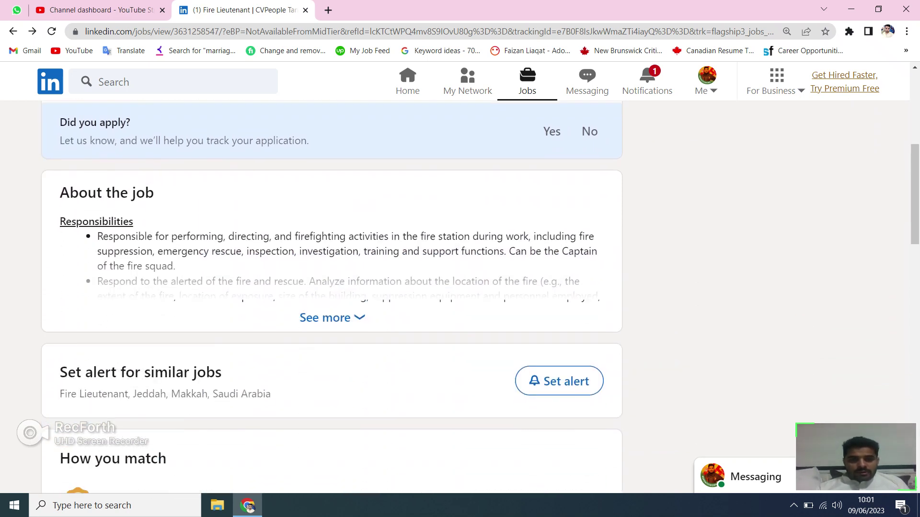
Expand the full Fire Lieutenant job description and read through its first responsibilities.
click(331, 317)
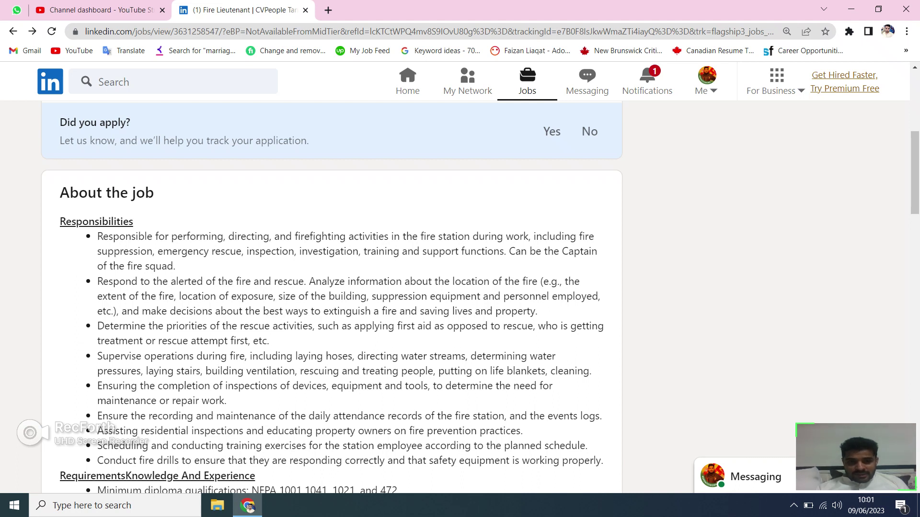
drag(176, 267, 249, 251)
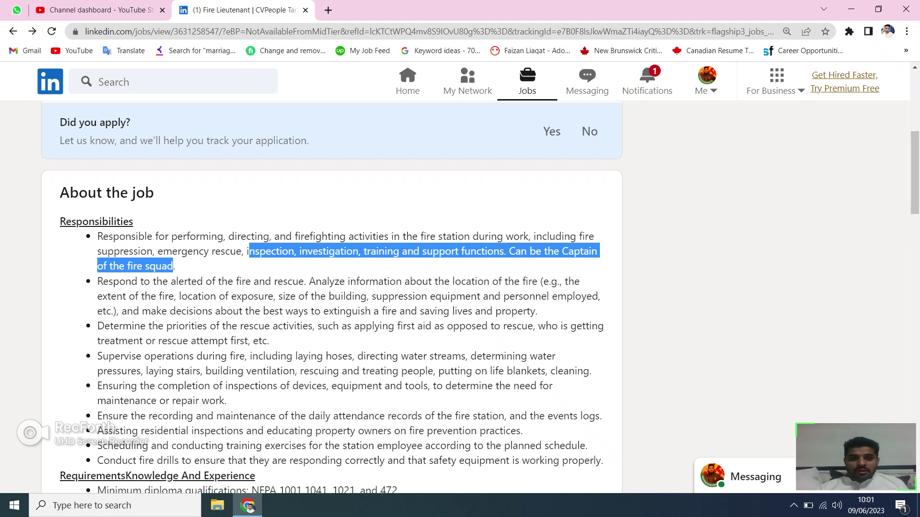
scroll(330, 297, up, 5)
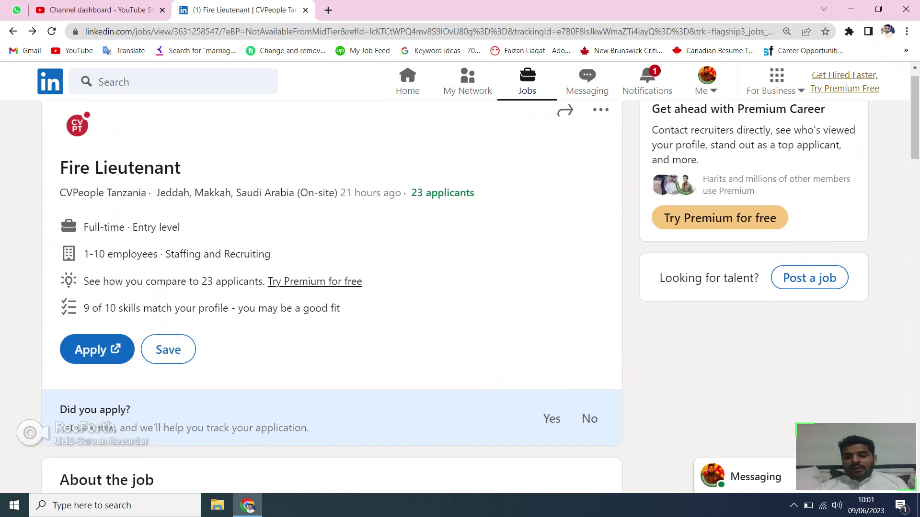
scroll(330, 287, down, 4)
drag(247, 345, 173, 361)
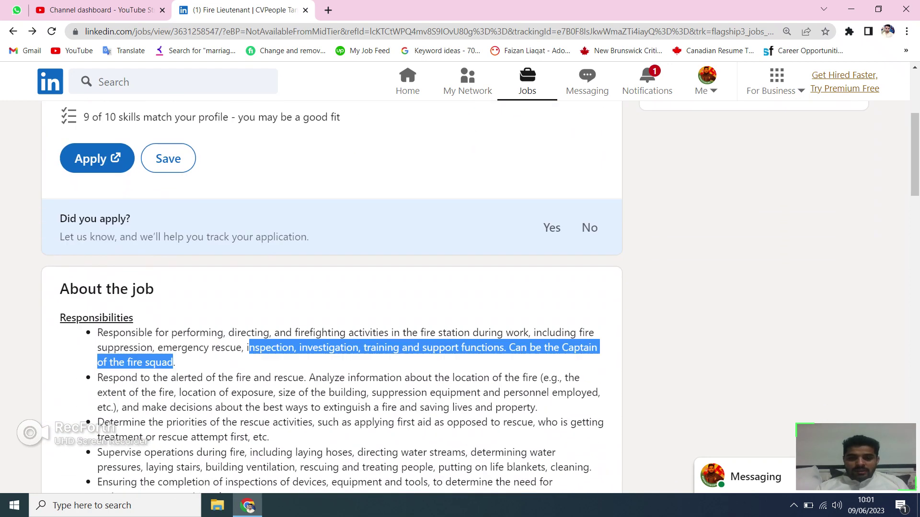
scroll(331, 287, down, 2)
scroll(330, 297, down, 1)
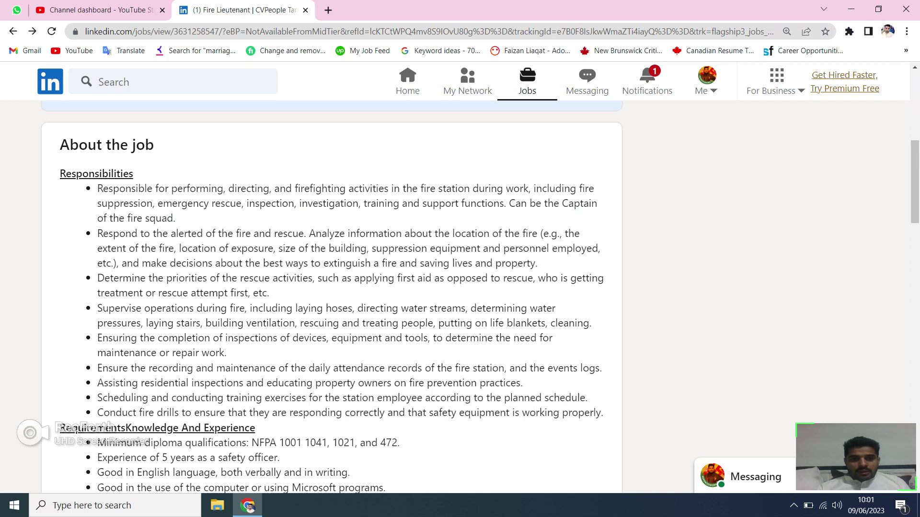
Highlight the fire response, rescue priorities and supervise operations responsibilities, then read on.
drag(212, 234, 536, 234)
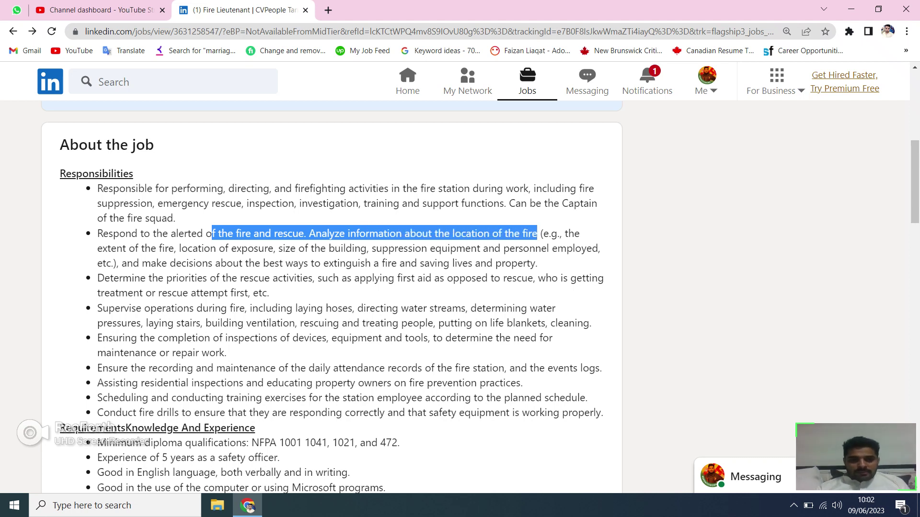
drag(166, 278, 269, 293)
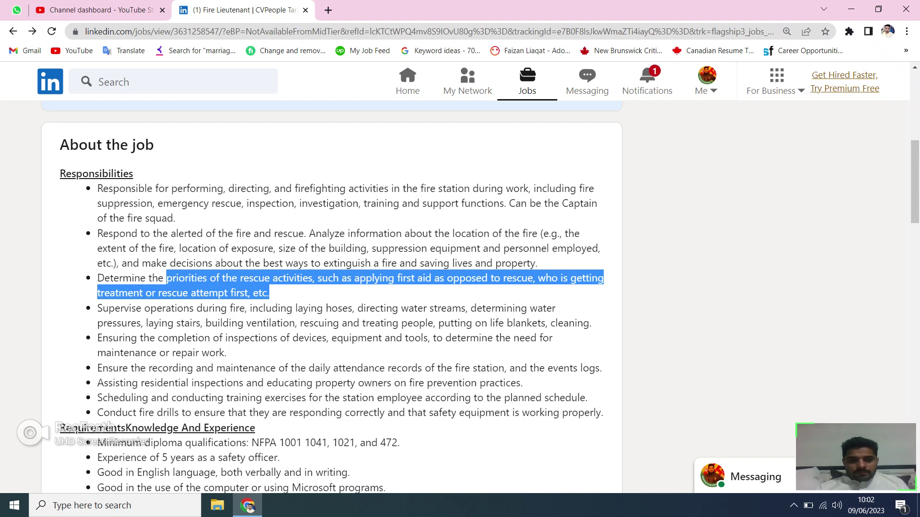
drag(97, 308, 557, 323)
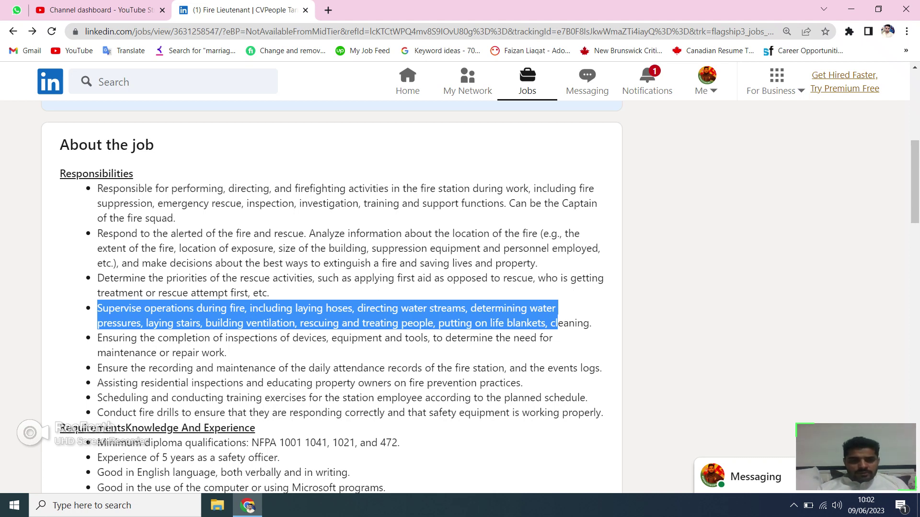
click(557, 323)
scroll(557, 323, down, 1)
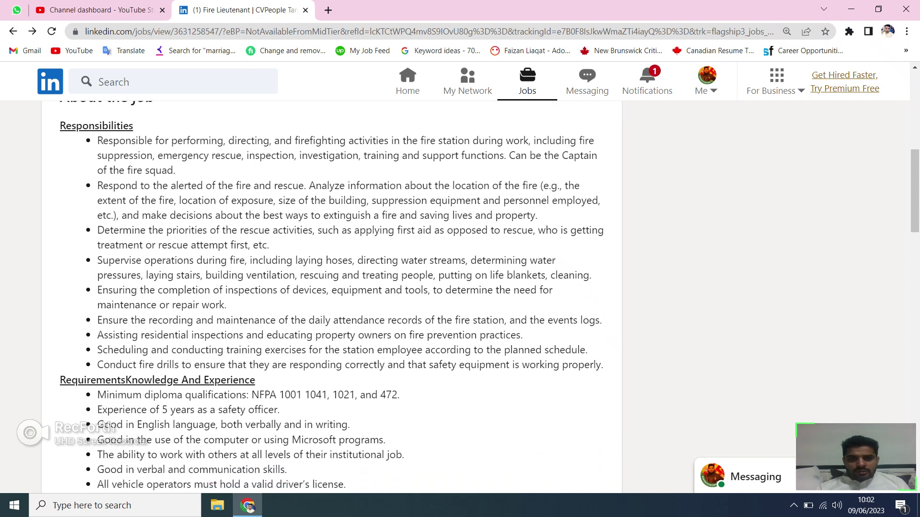
scroll(489, 298, down, 1)
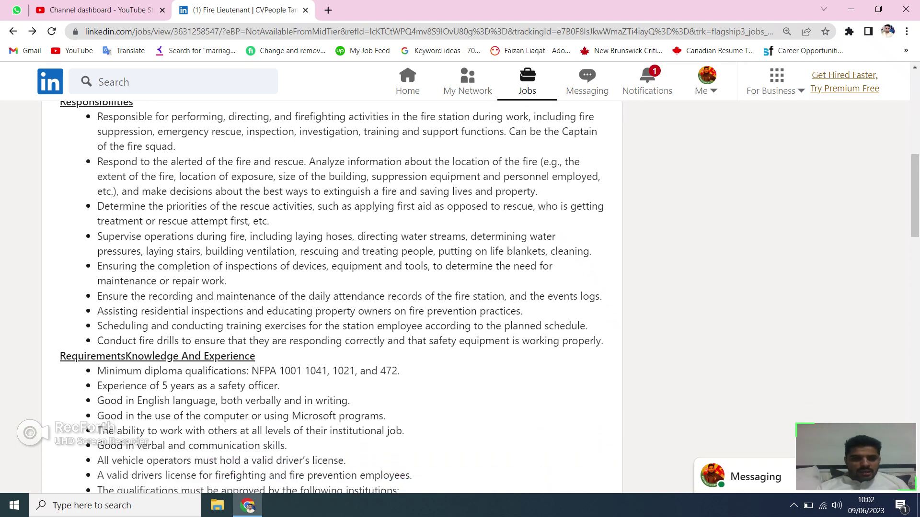
scroll(330, 297, down, 2)
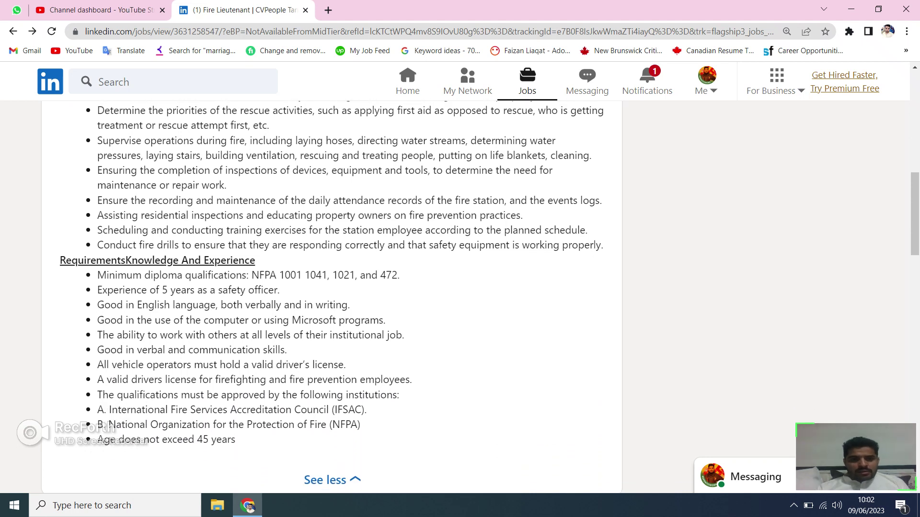
drag(60, 260, 250, 260)
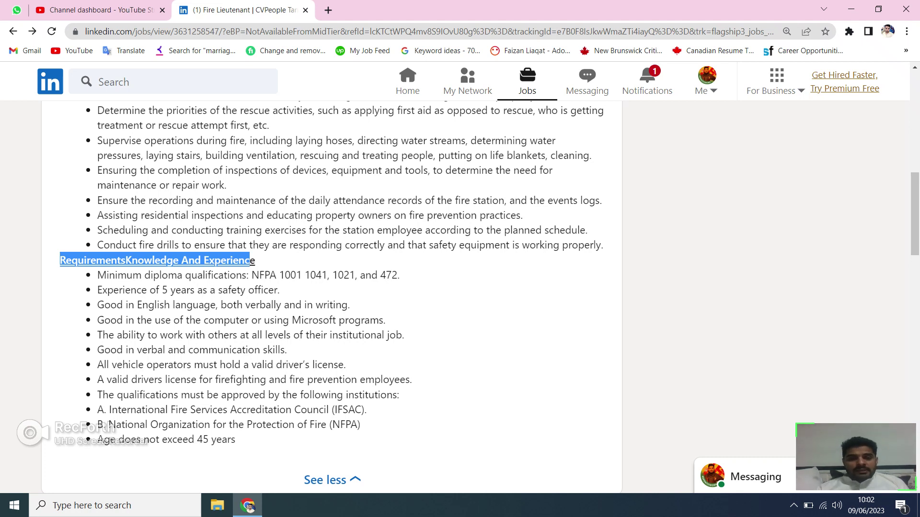
drag(125, 290, 197, 275)
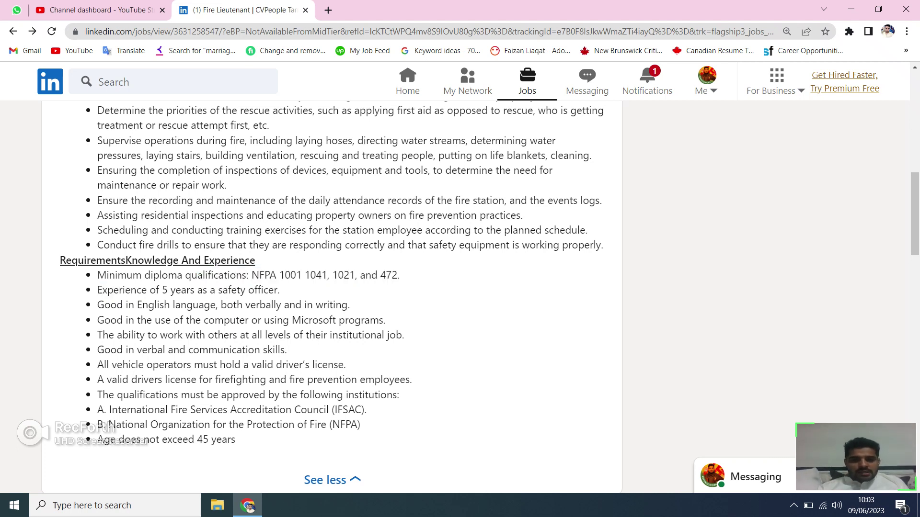
drag(97, 290, 269, 290)
drag(274, 289, 280, 290)
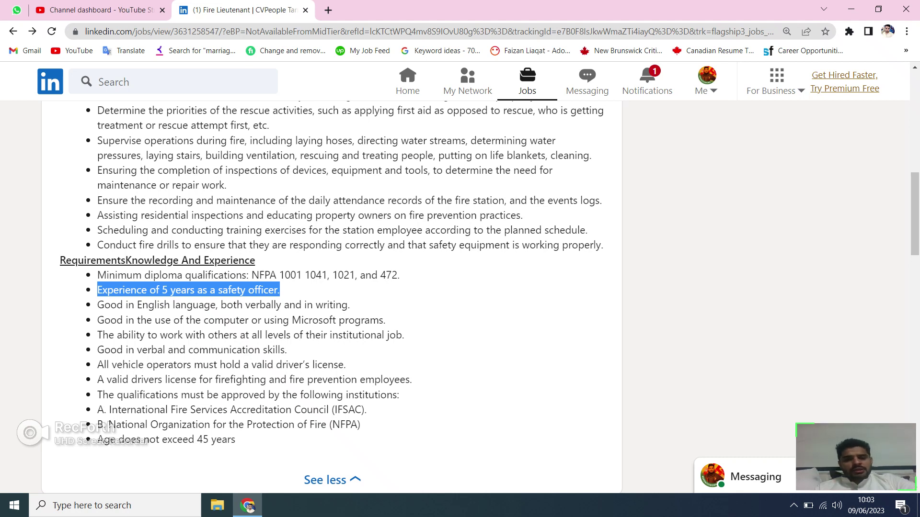
click(192, 290)
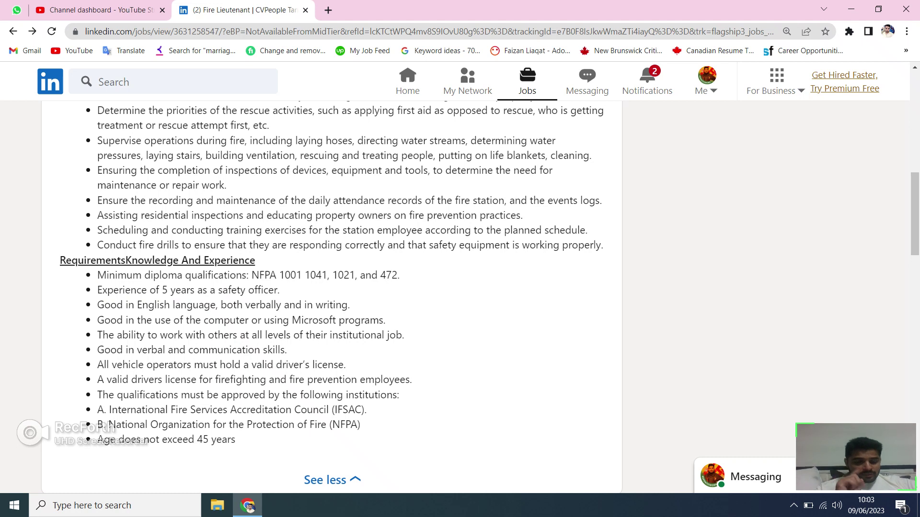
scroll(330, 292, down, 1)
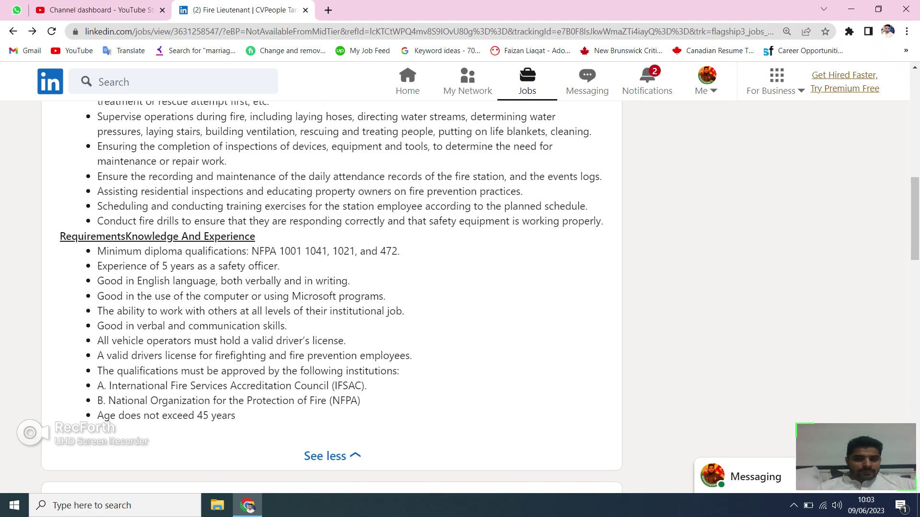
scroll(330, 292, down, 2)
scroll(330, 292, down, 1)
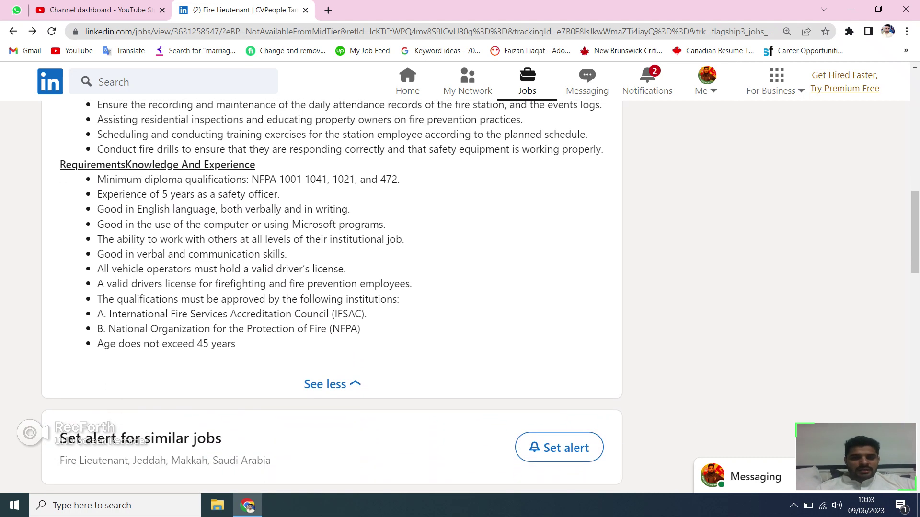
drag(248, 194, 303, 179)
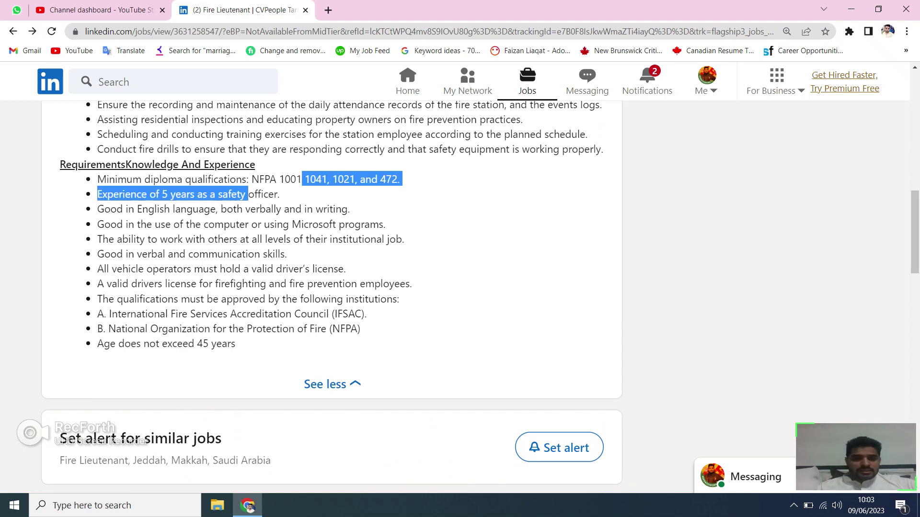
click(302, 179)
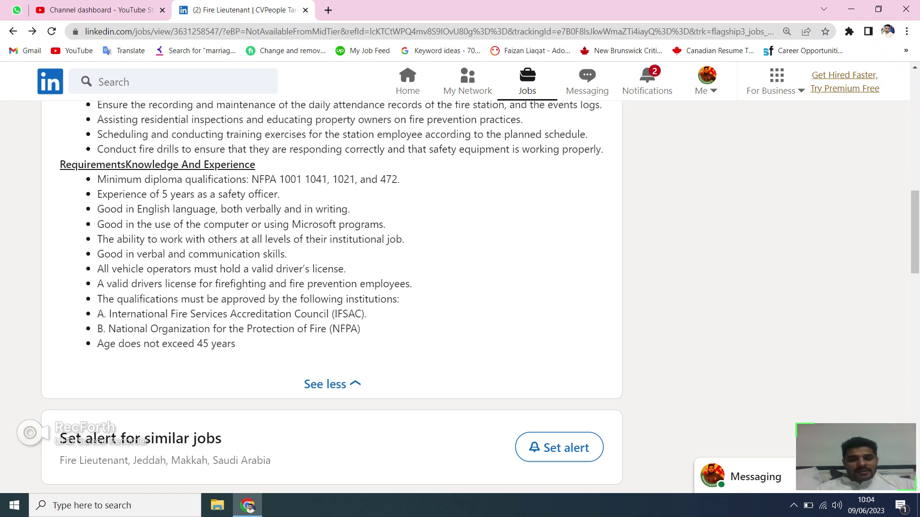
drag(336, 225, 227, 208)
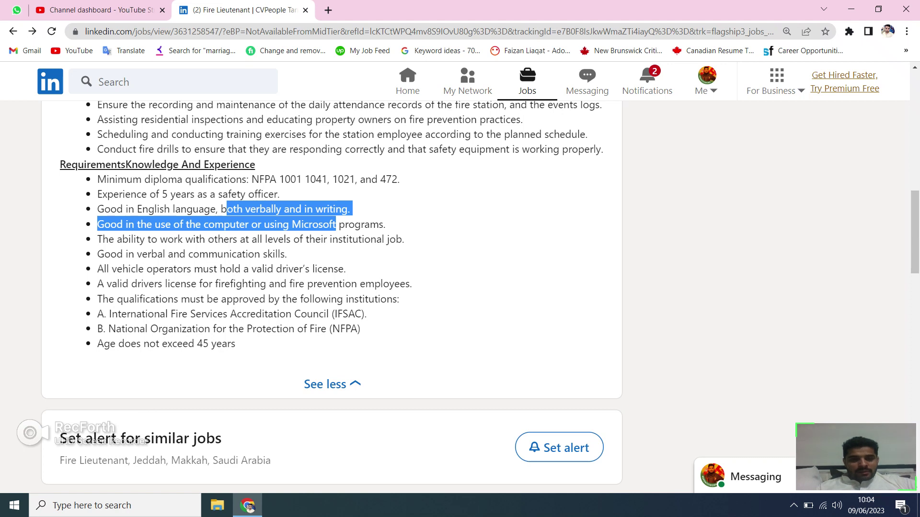
click(227, 209)
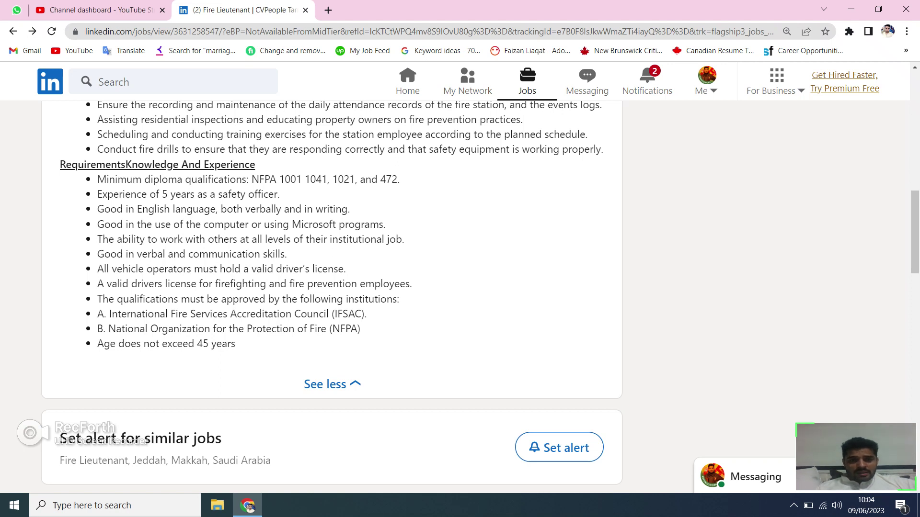
drag(215, 239, 288, 254)
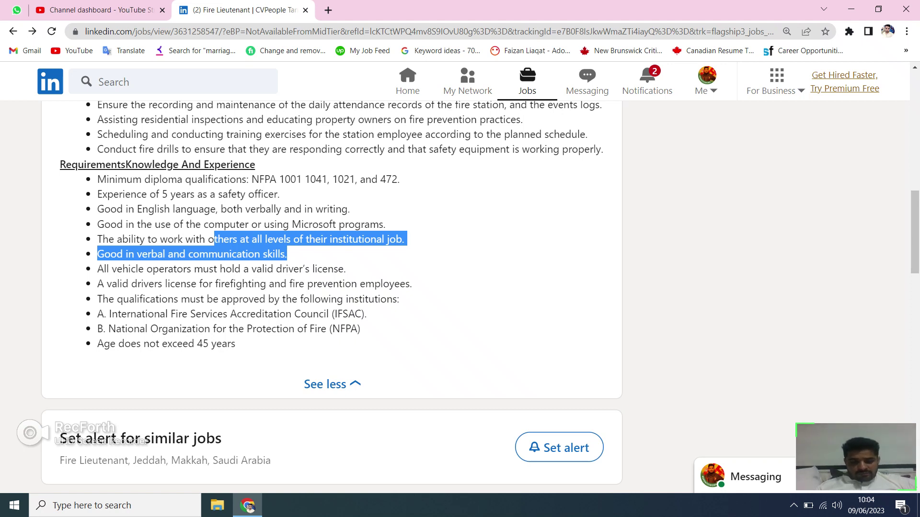
drag(363, 328, 222, 343)
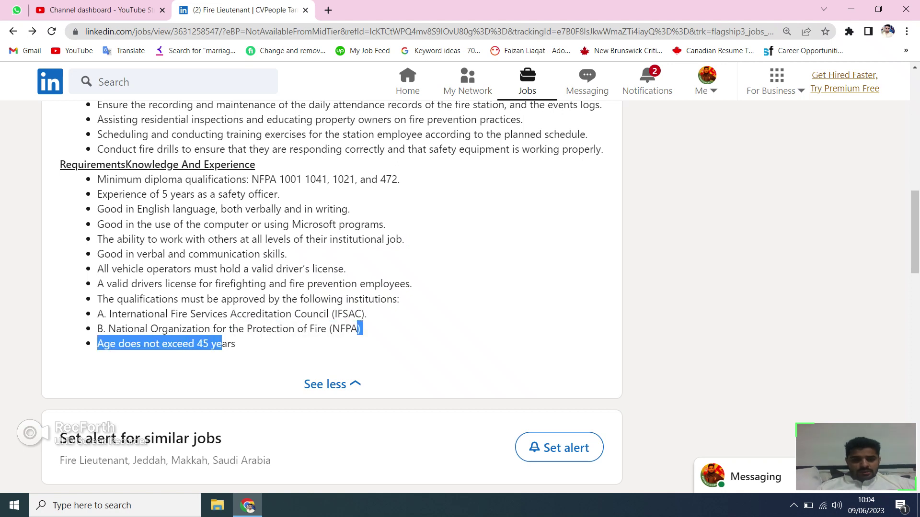
click(222, 344)
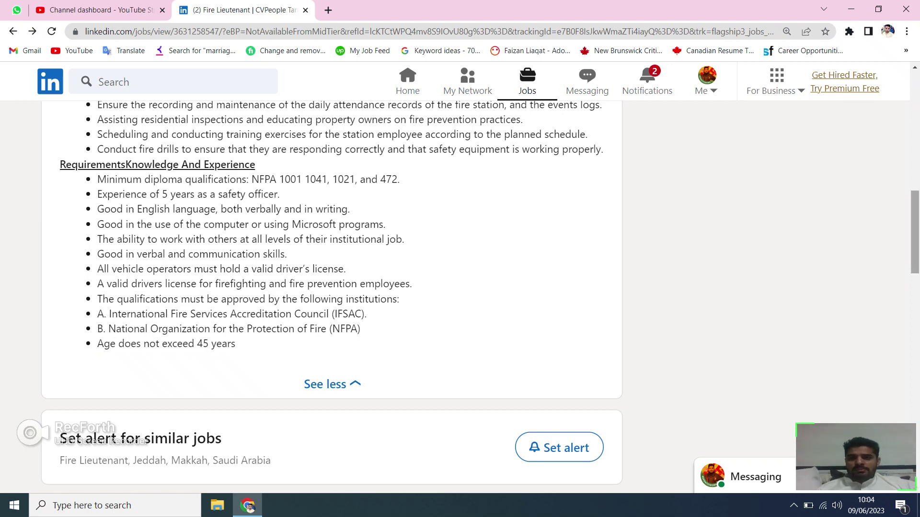
Return to the top of the job post and open the employer's external application page.
scroll(332, 297, up, 9)
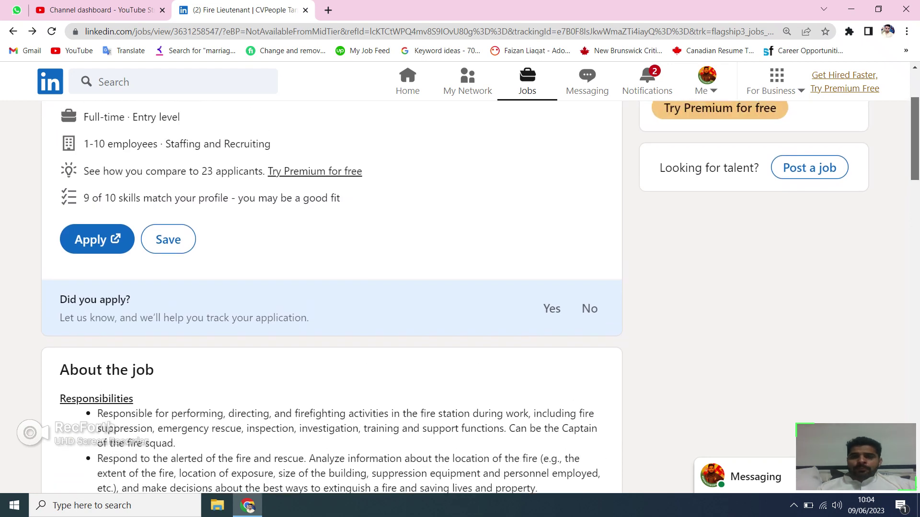
scroll(67, 202, up, 2)
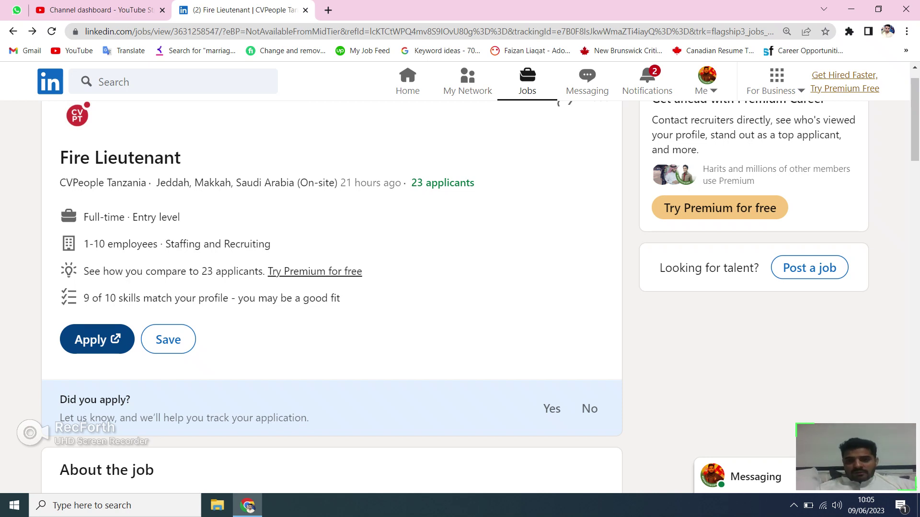
click(96, 339)
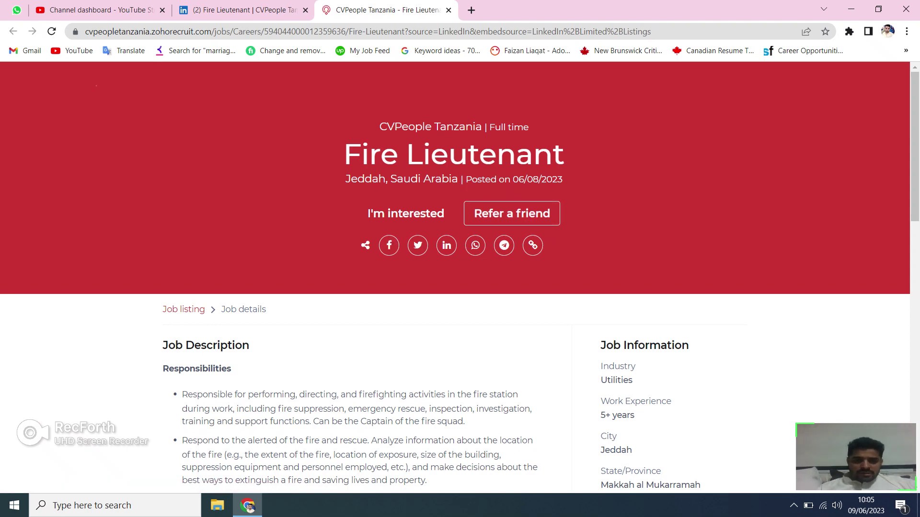
Read to the bottom of the CVPeople Fire Lieutenant description and choose I'm interested.
scroll(455, 278, down, 5)
scroll(455, 278, down, 1)
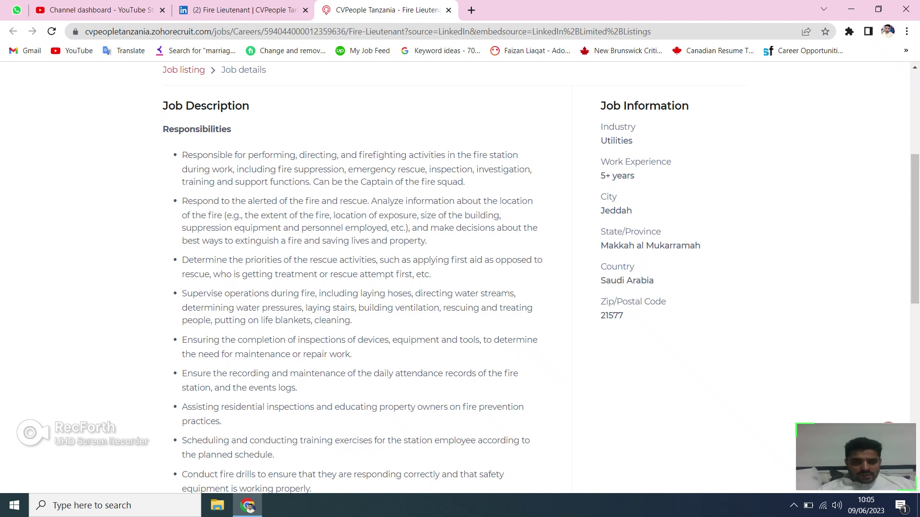
scroll(455, 277, down, 2)
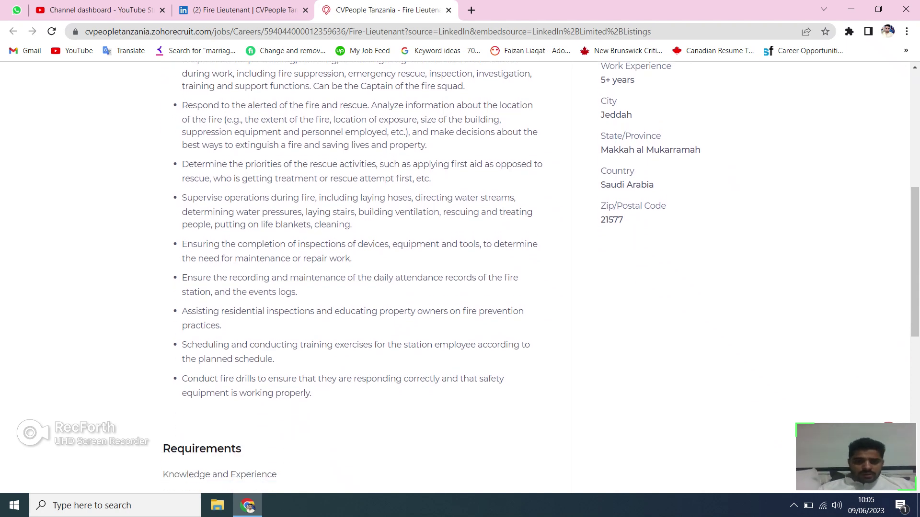
scroll(455, 278, down, 5)
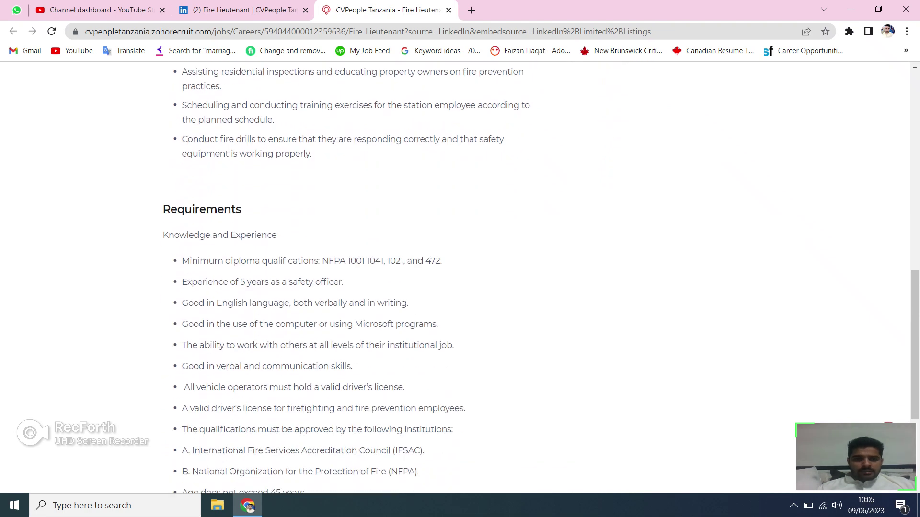
scroll(455, 277, down, 4)
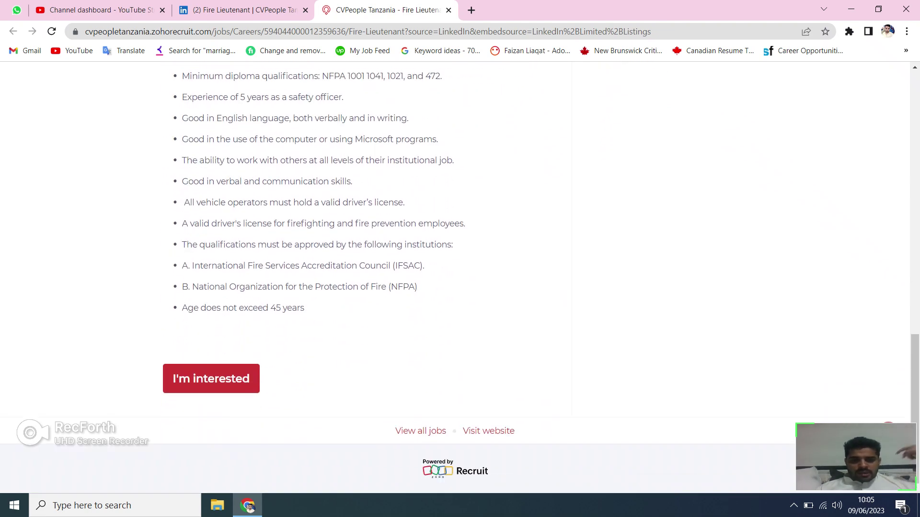
click(211, 378)
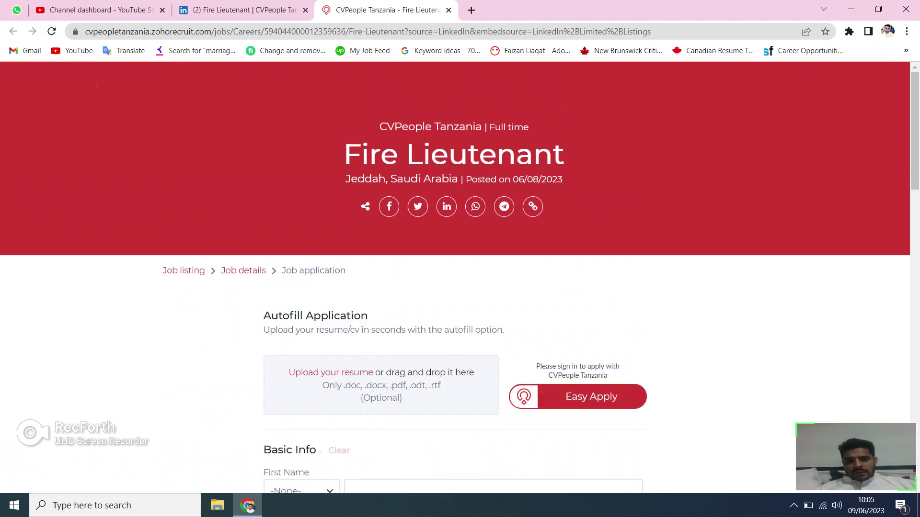
Try Easy Apply on the application form, then dismiss the Candidate Portal sign-in window.
scroll(455, 282, down, 2)
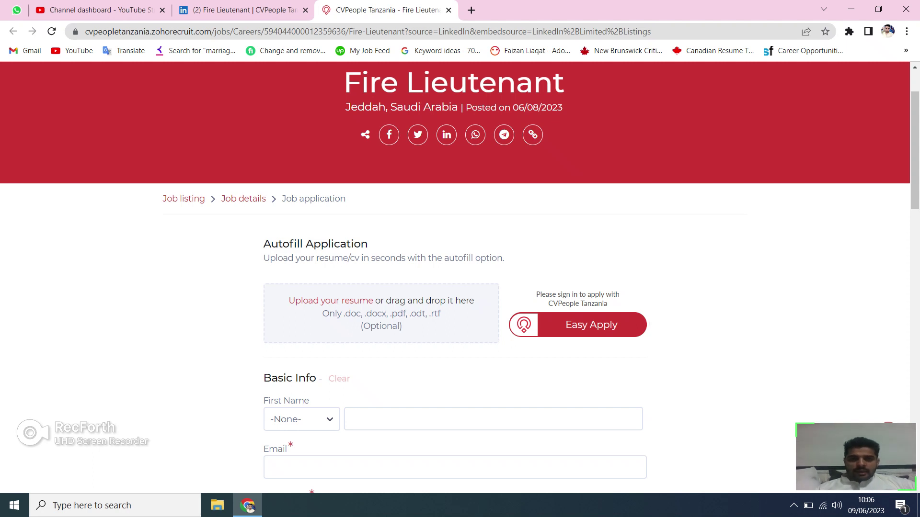
scroll(460, 278, down, 2)
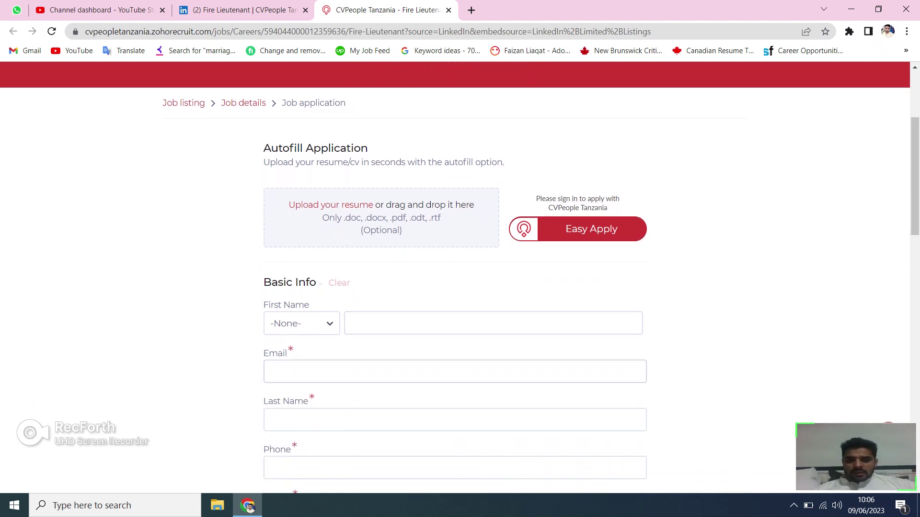
click(591, 229)
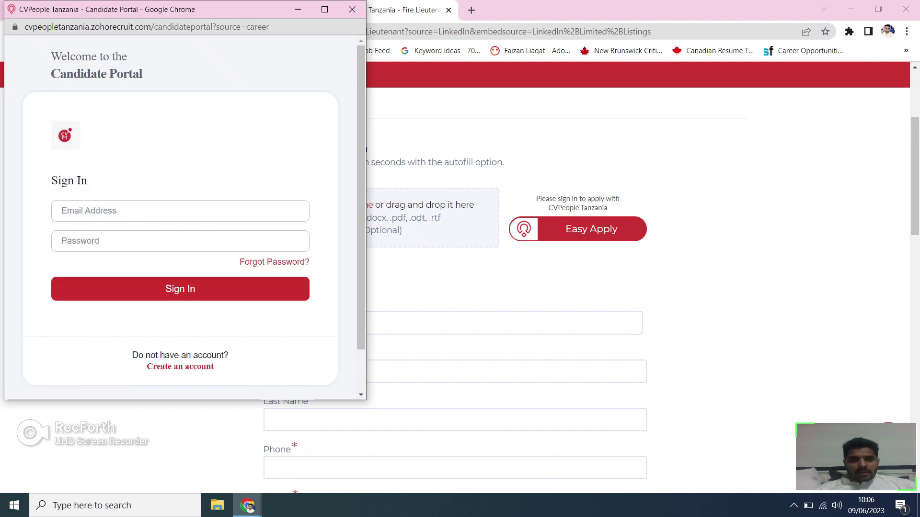
click(352, 9)
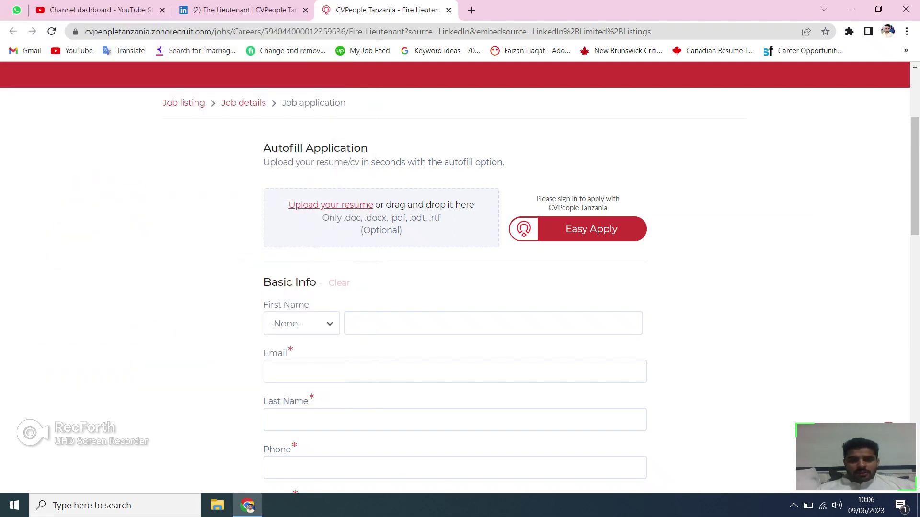
Set the title to Mr. and fill the basic info from a saved autofill profile.
click(301, 324)
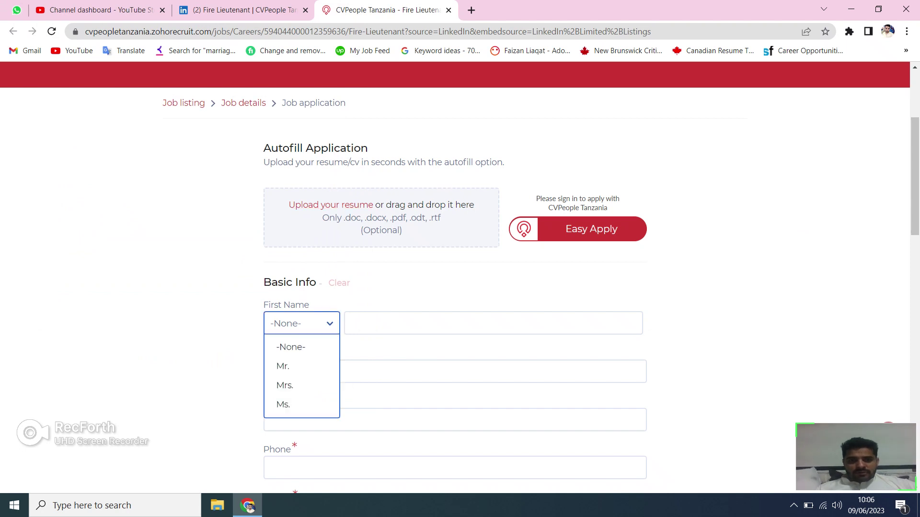
click(283, 366)
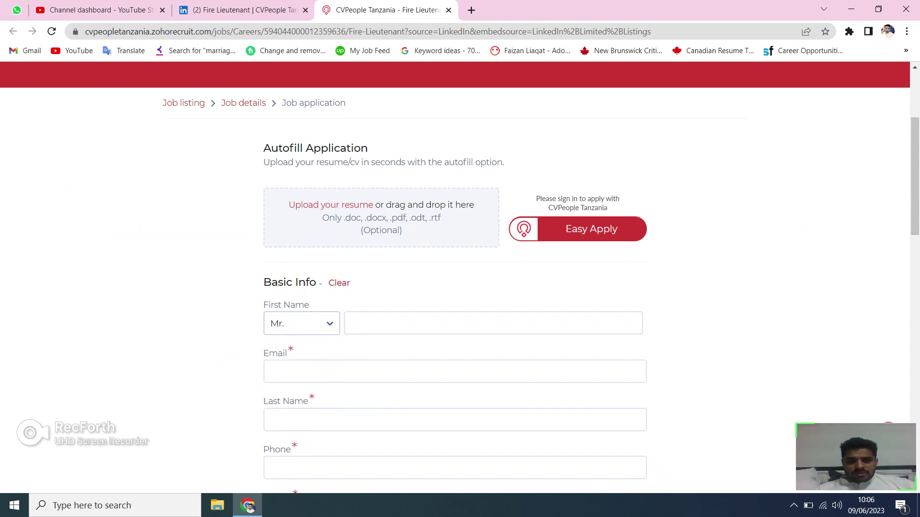
click(431, 323)
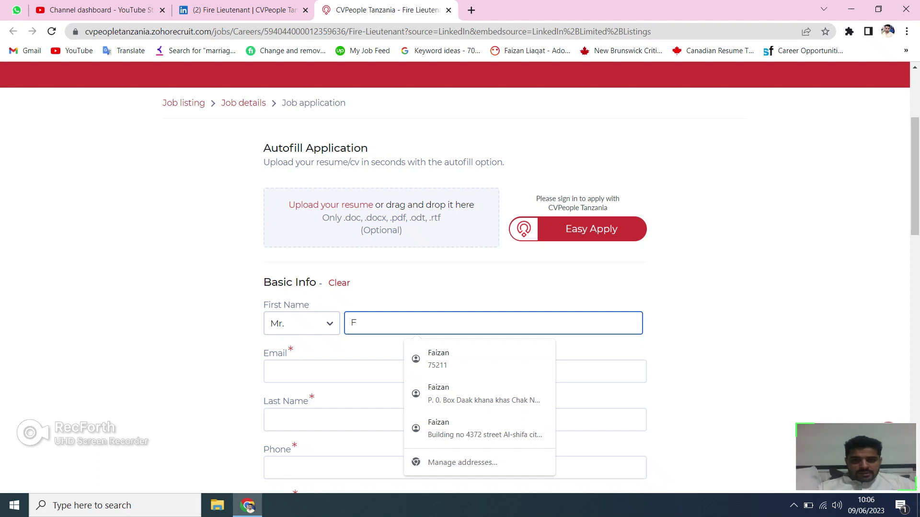
text(aizan)
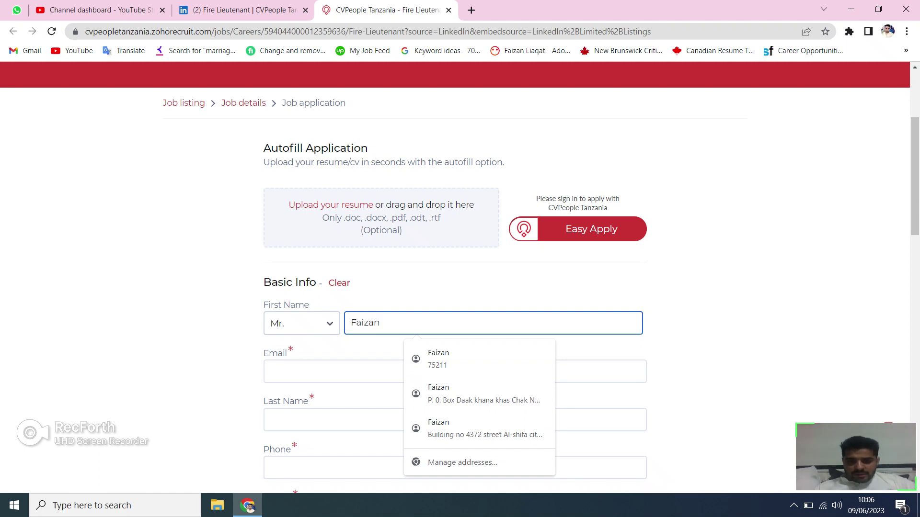
key(Down)
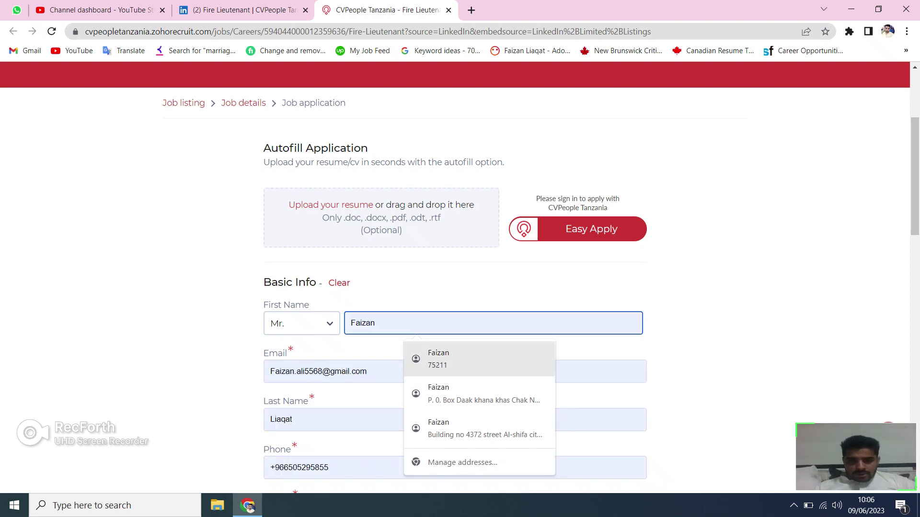
key(Down)
key(Down)
key(Return)
Replace the autofilled e-mail with the applicant's full Gmail address.
key(Tab)
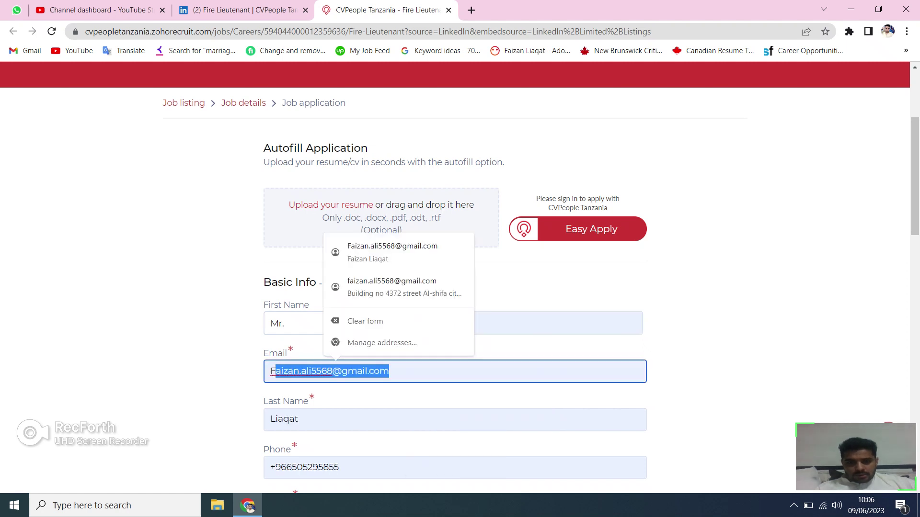
key(BackSpace)
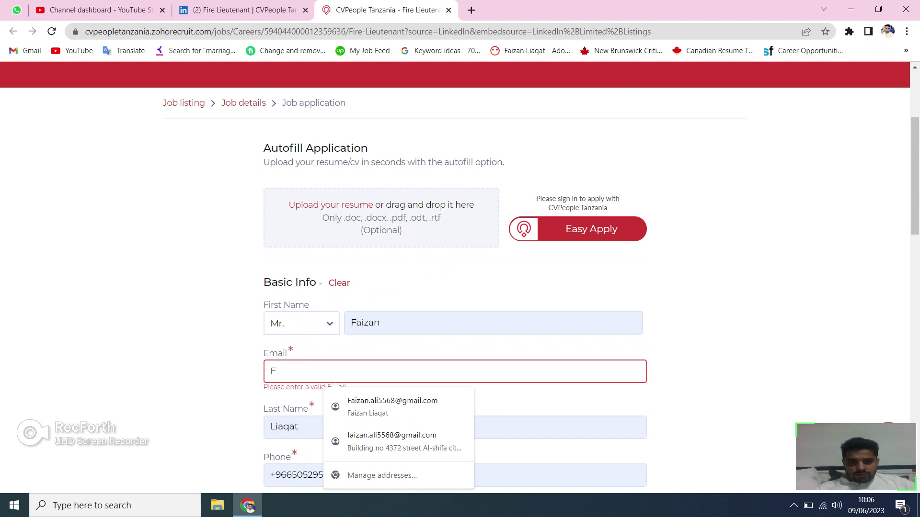
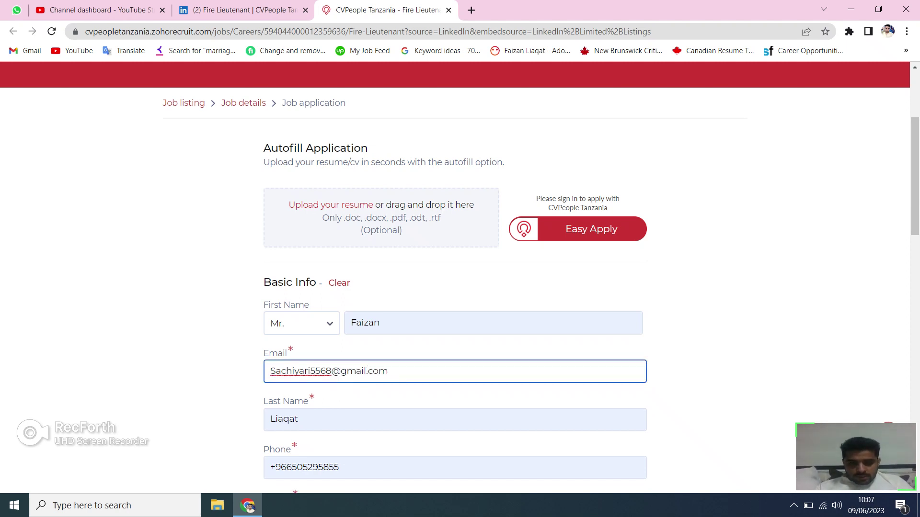
key(Tab)
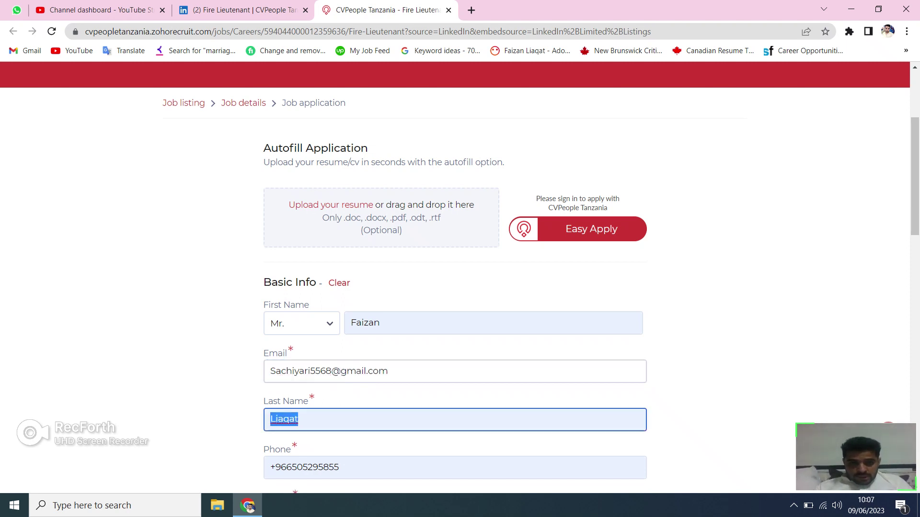
Fill the Mobile field with the same number as Phone.
key(Tab)
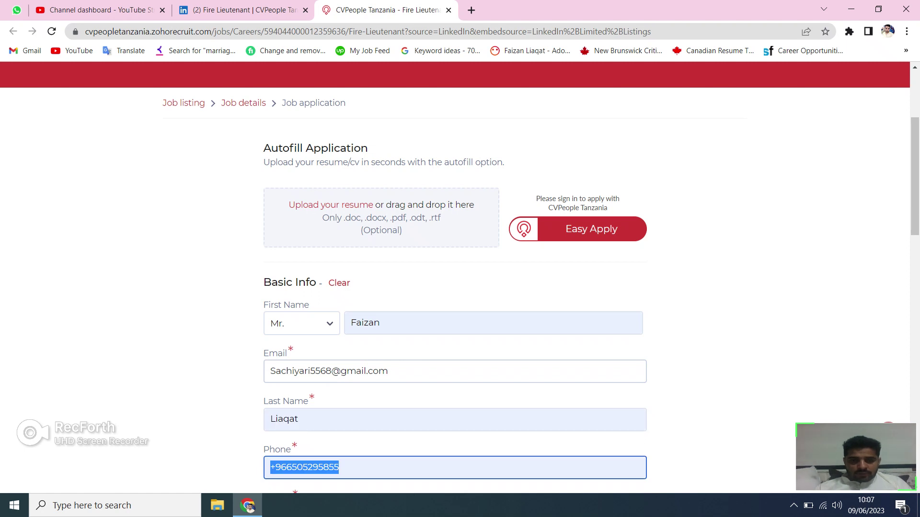
click(339, 467)
key(Tab)
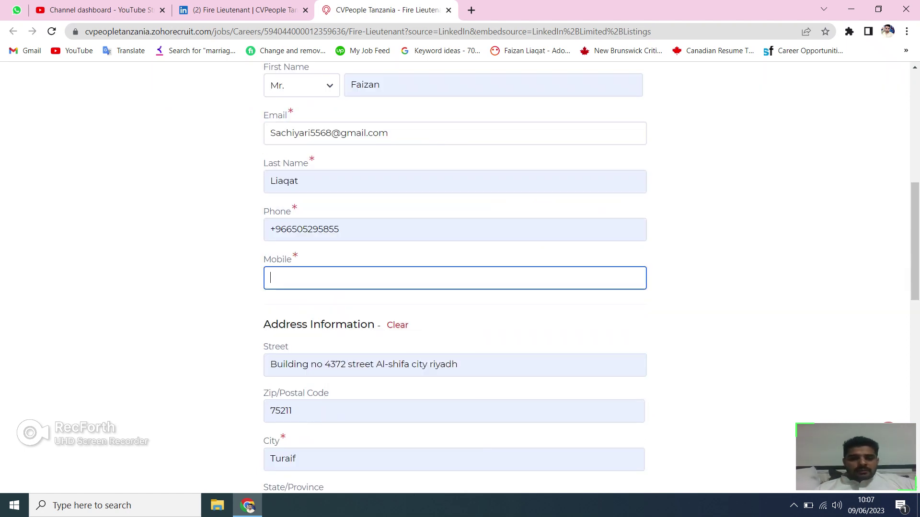
key(shift+Tab)
key(ctrl+c)
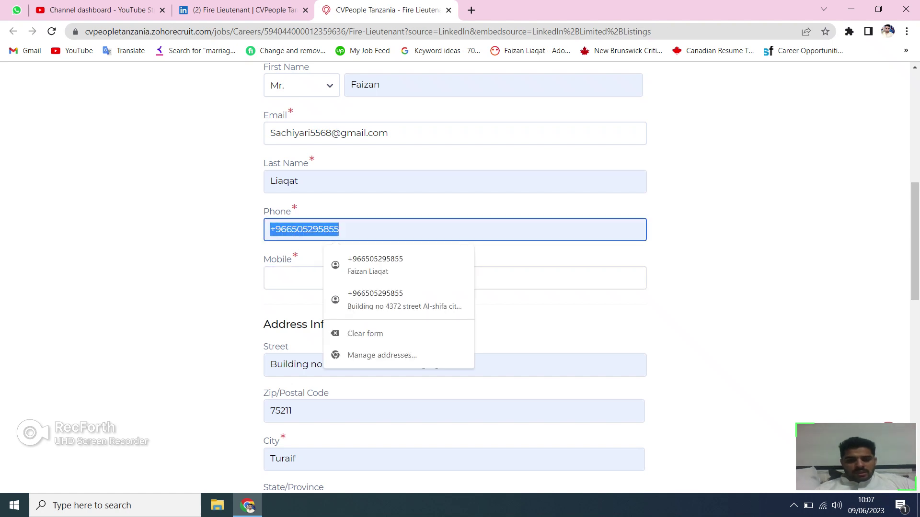
key(Tab)
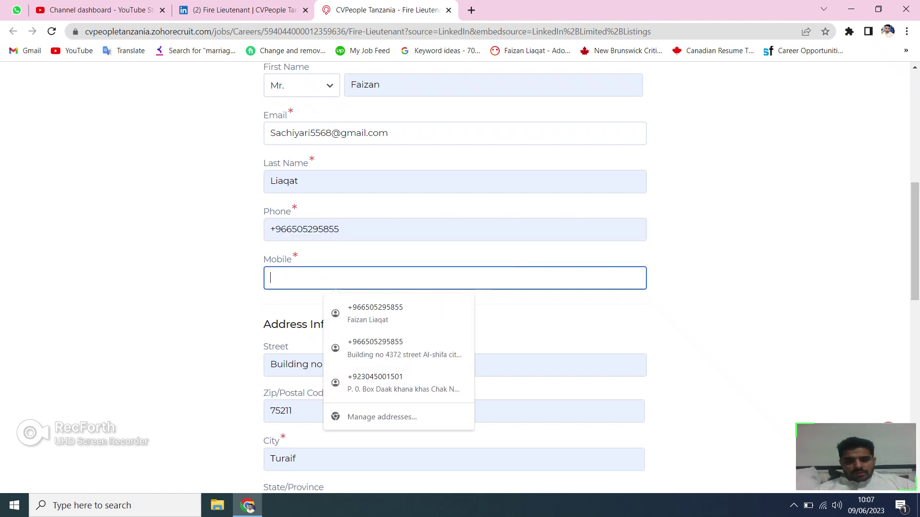
key(ctrl+v)
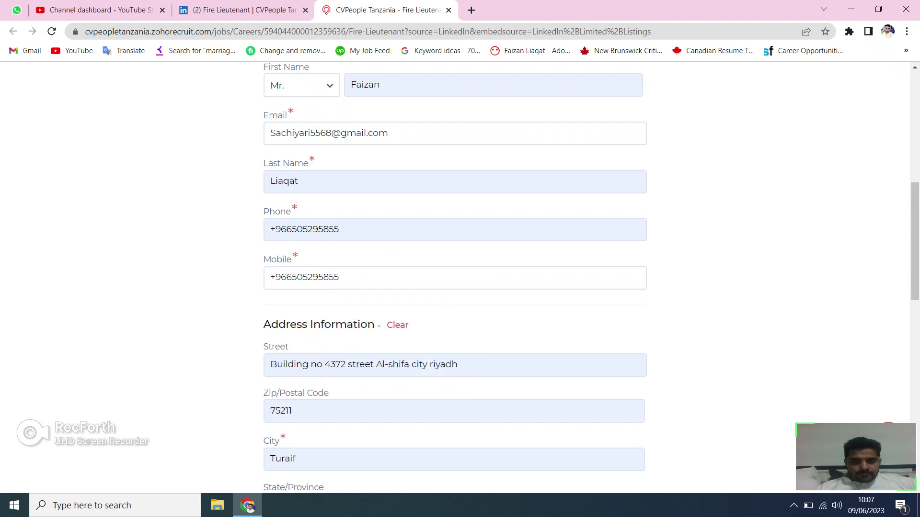
Check the street address and dismiss its suggestions, leaving the address unchanged.
scroll(455, 278, down, 2)
scroll(455, 278, down, 2)
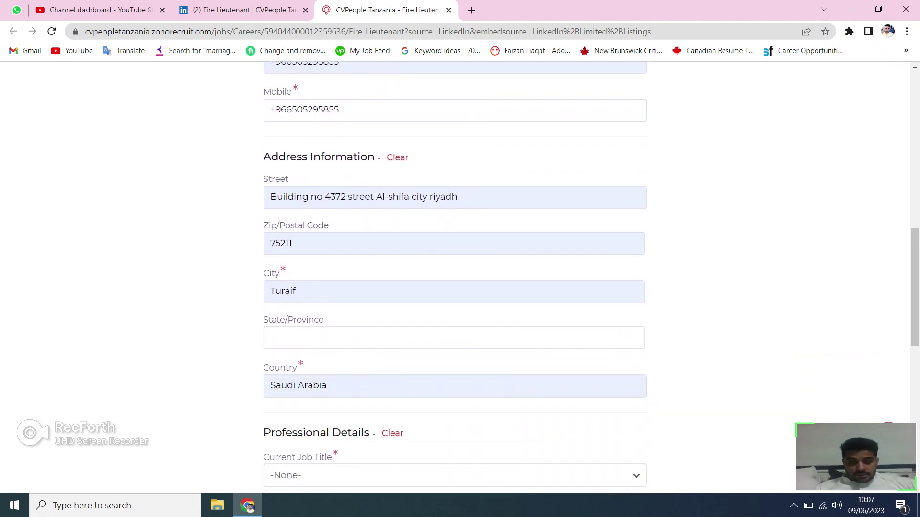
click(458, 197)
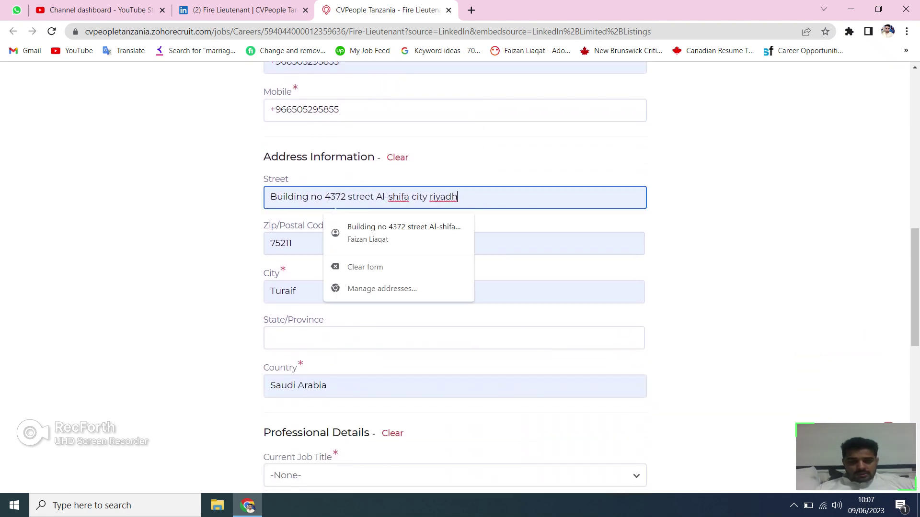
key(shift+Left)
key(shift+Left)
key(shift+Left)
key(shift+Left)
key(shift+Left)
key(shift+Left)
key(shift+Left)
key(shift+Left)
key(shift+Left)
key(shift+Left)
key(shift+Left)
key(shift+Left)
key(shift+Left)
key(shift+Left)
key(shift+Left)
key(shift+Left)
key(shift+Left)
key(shift+Left)
key(shift+Left)
key(shift+Left)
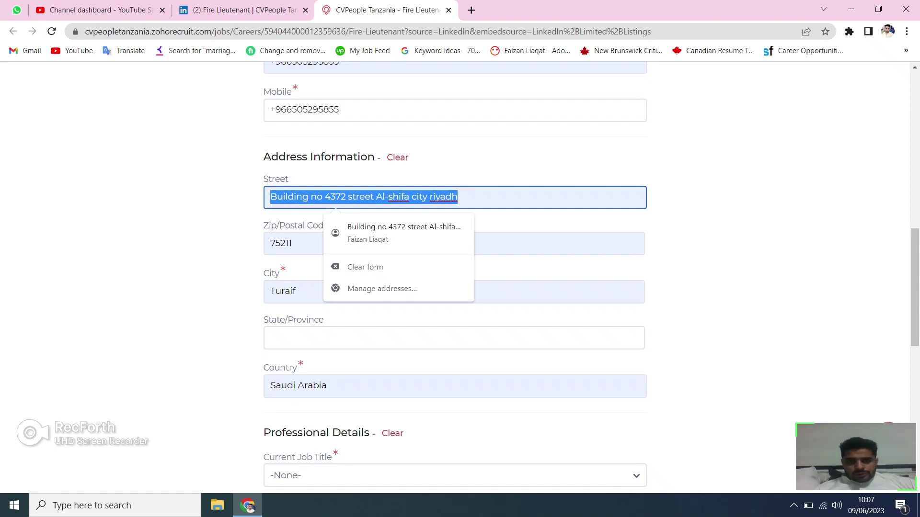
key(Right)
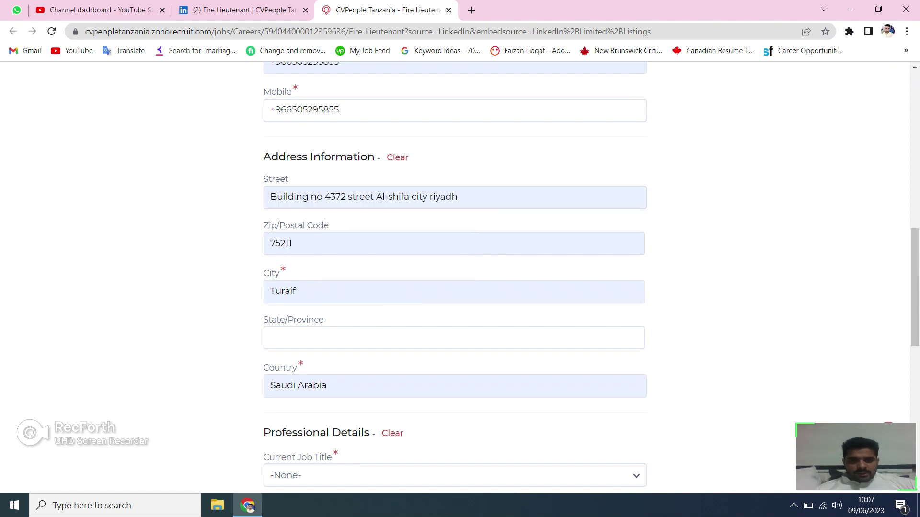
scroll(455, 278, down, 3)
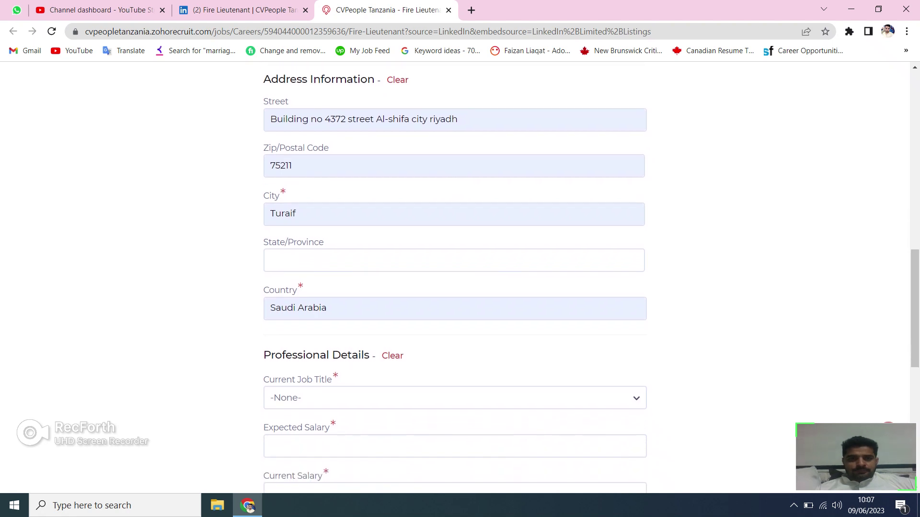
scroll(455, 278, down, 3)
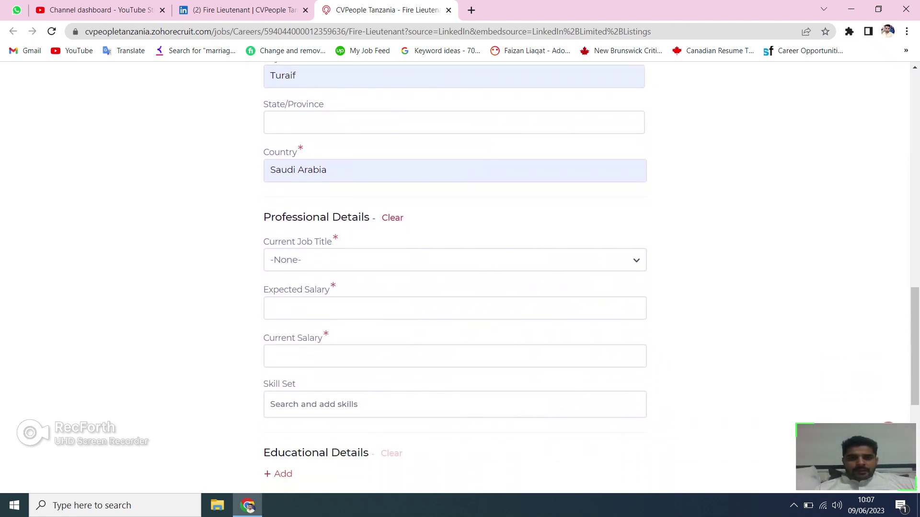
Choose Project-Lead from the Current Job Title dropdown in Professional Details.
scroll(455, 277, down, 2)
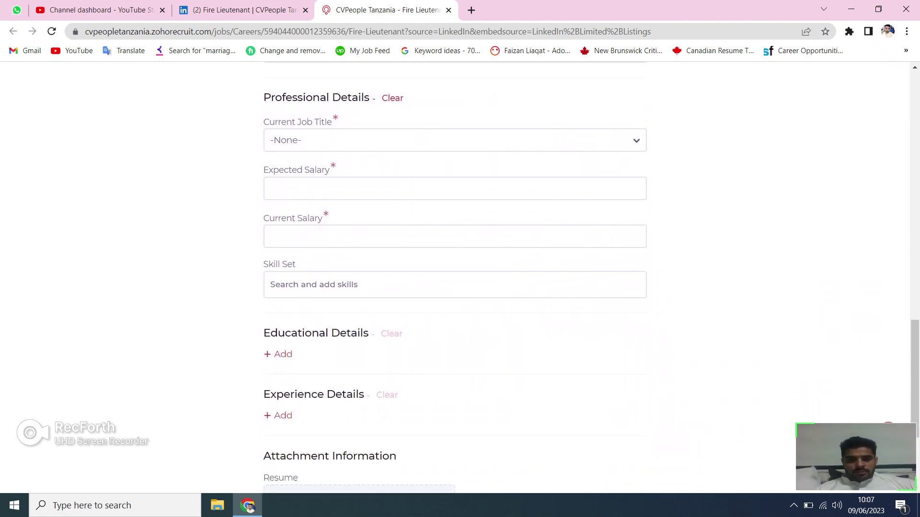
key(space)
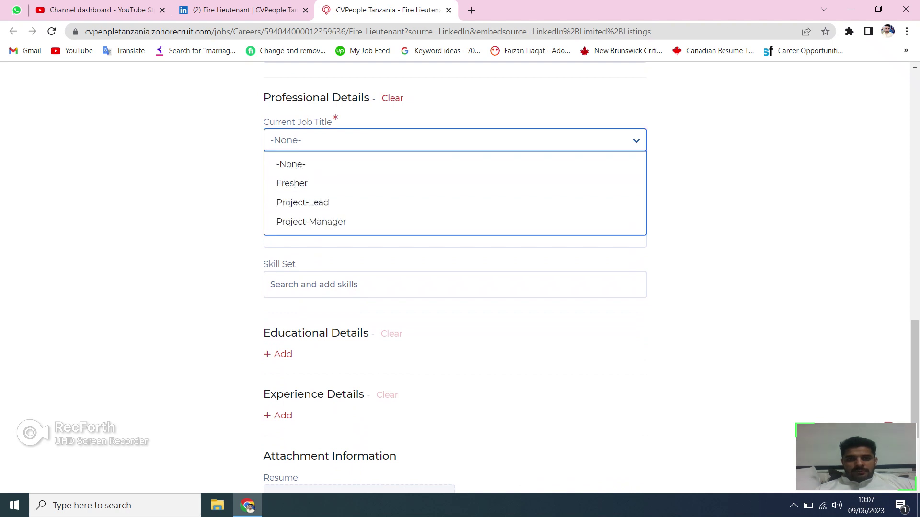
key(Down)
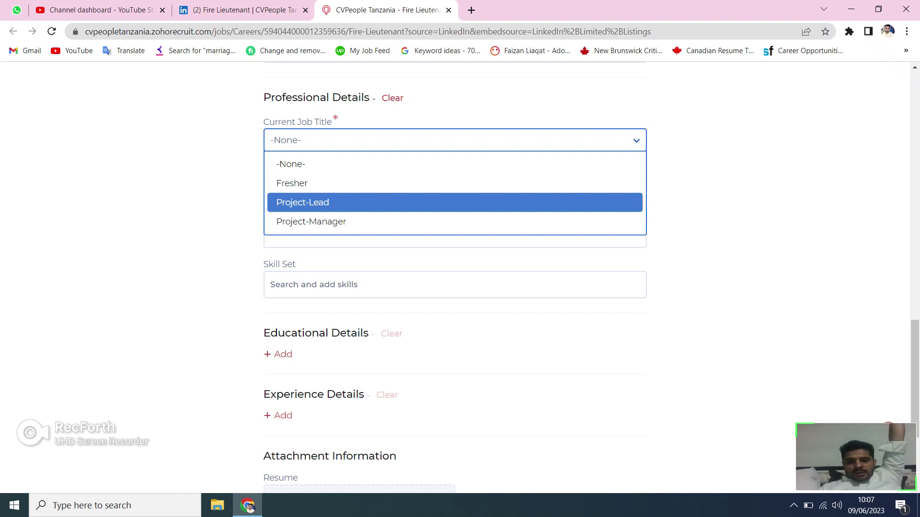
key(Return)
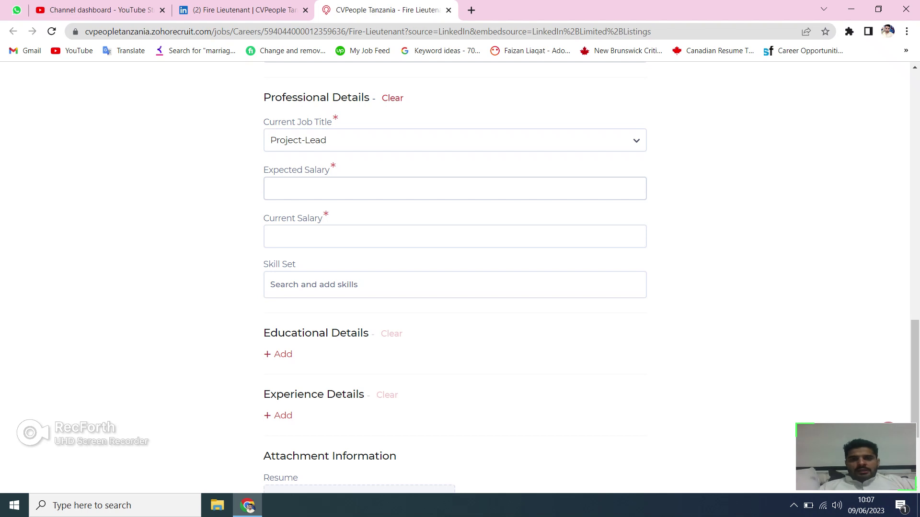
click(269, 188)
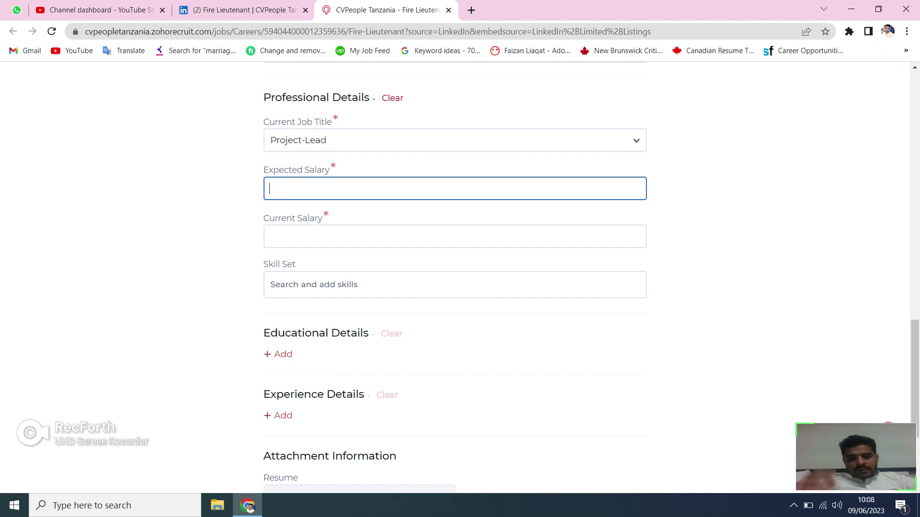
Enter 10000 as Expected Salary and 8500 as Current Salary.
text(10000)
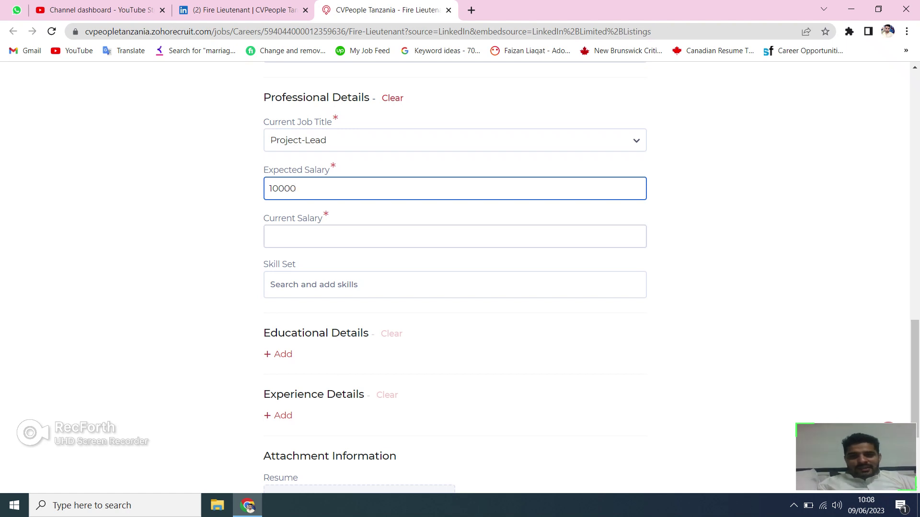
click(269, 237)
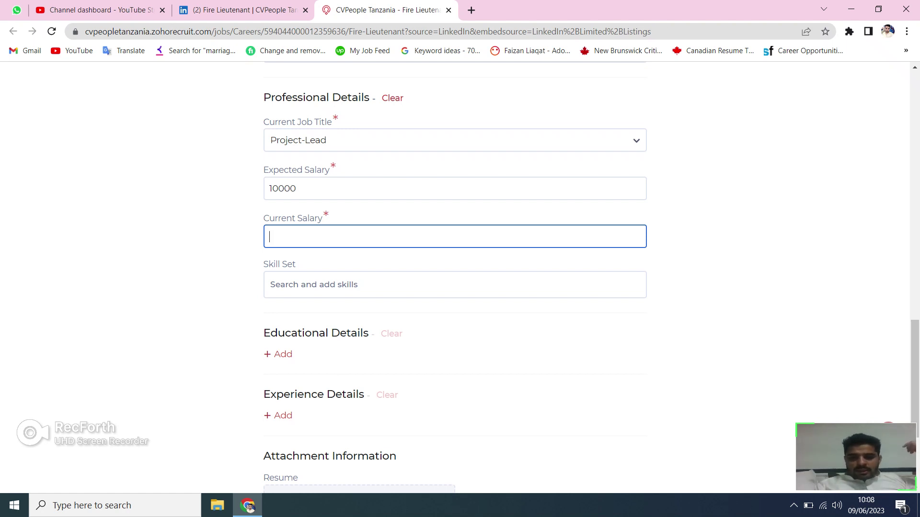
text(8500)
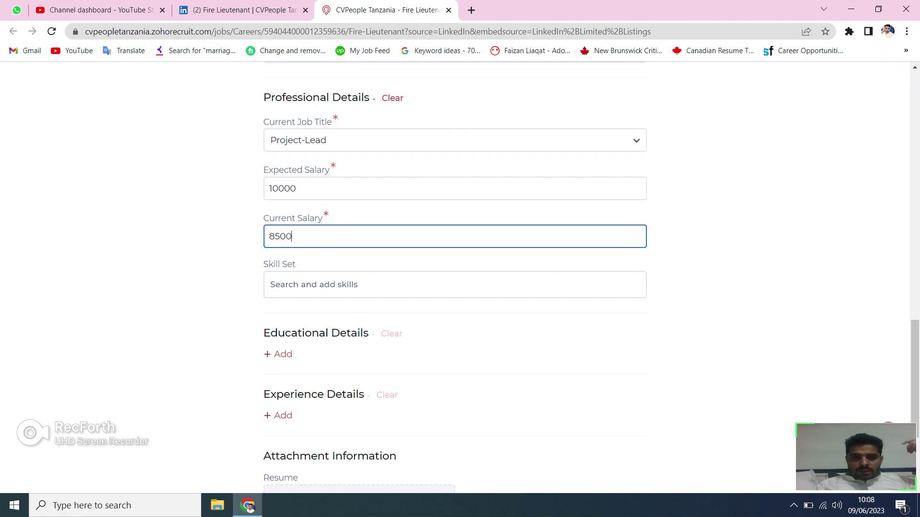
key(Tab)
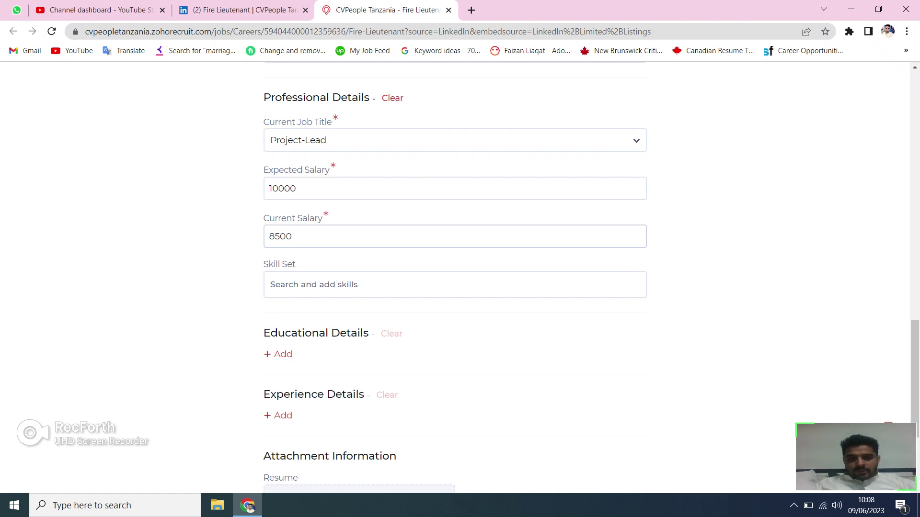
drag(275, 236, 280, 237)
click(292, 236)
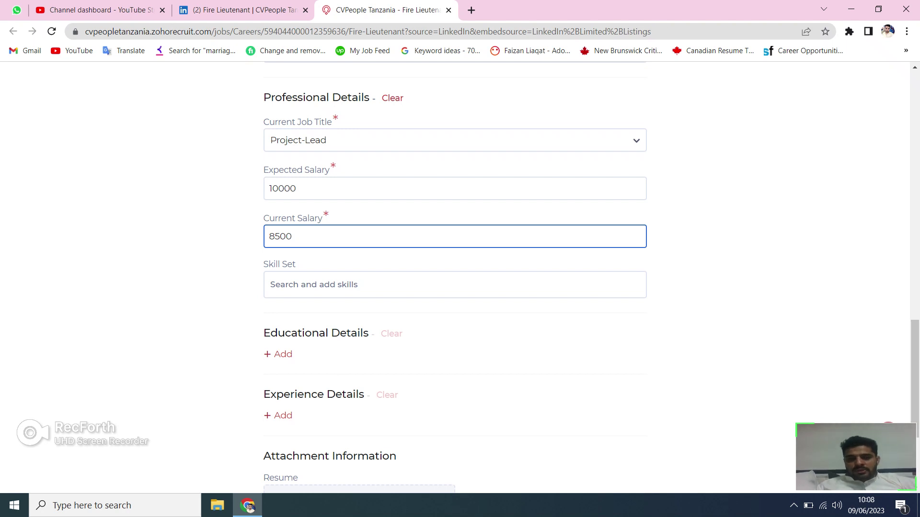
click(270, 284)
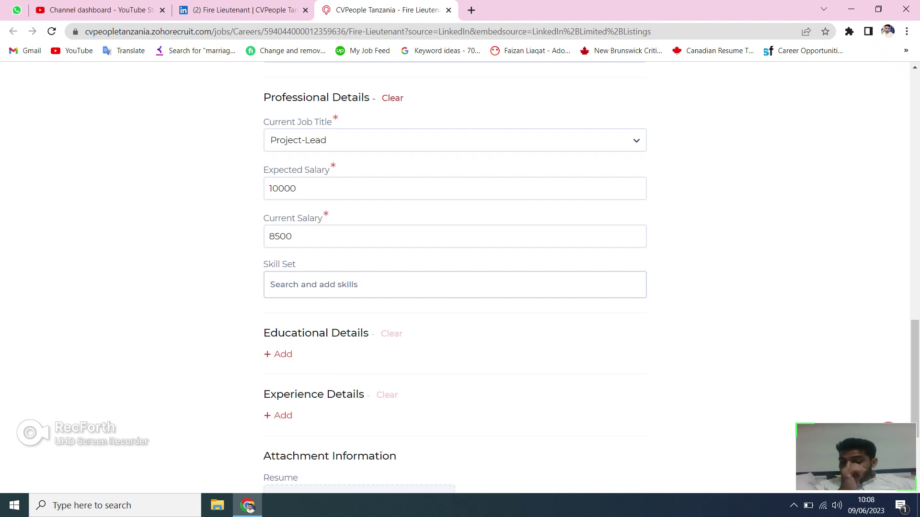
Add firefighter to the Skill Set from the suggestions.
text(fire)
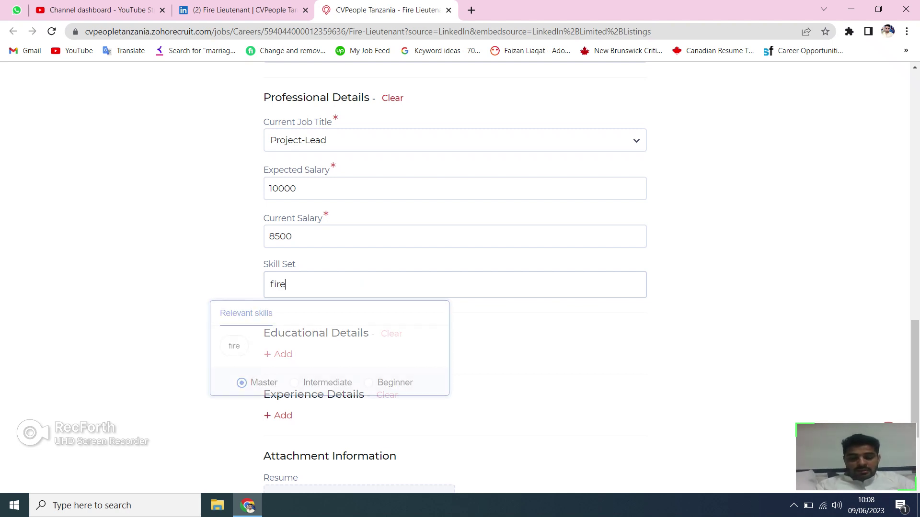
text(fi)
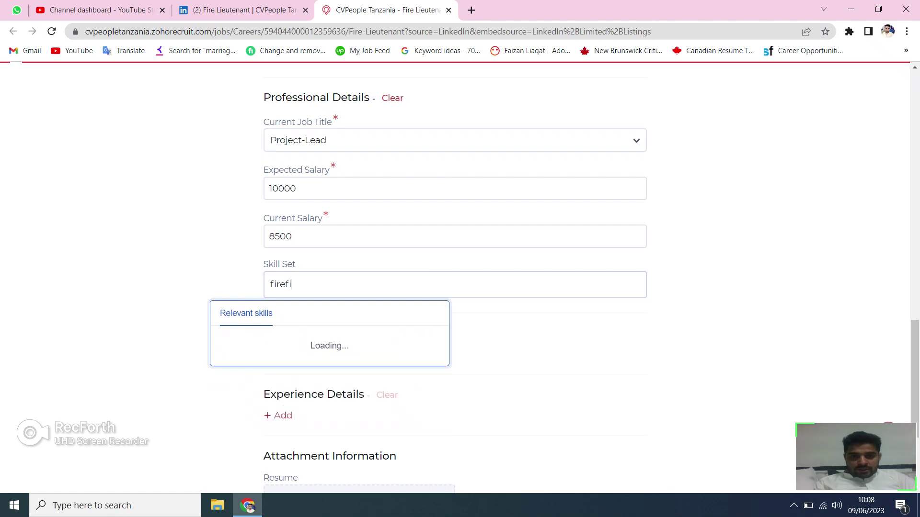
text(ghter)
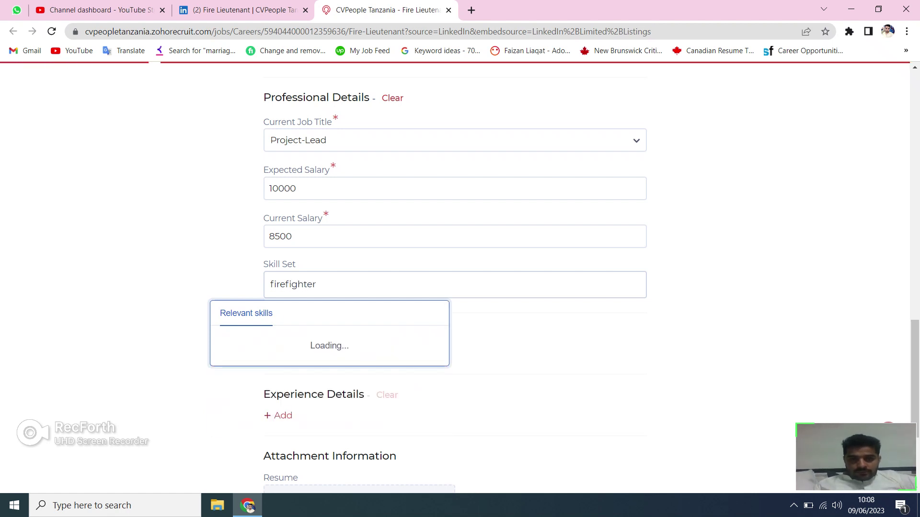
key(Down)
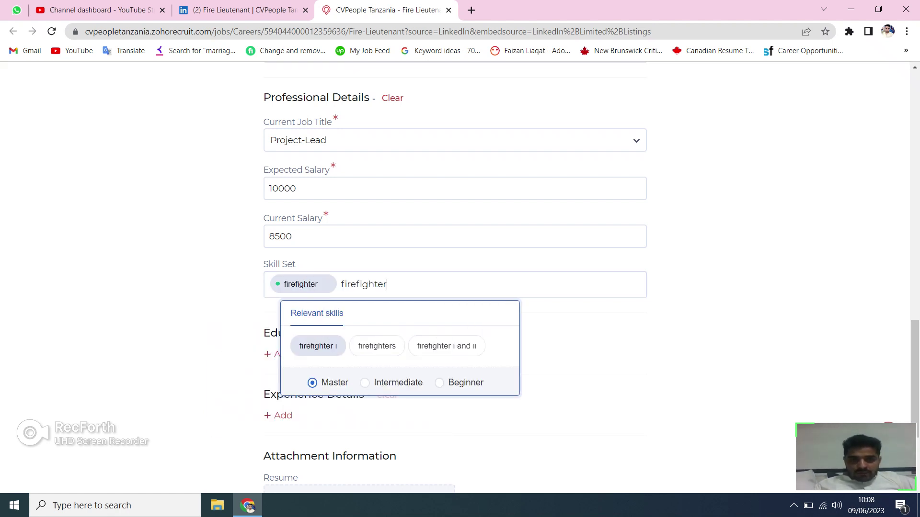
key(Return)
key(Down)
key(Down)
key(Down)
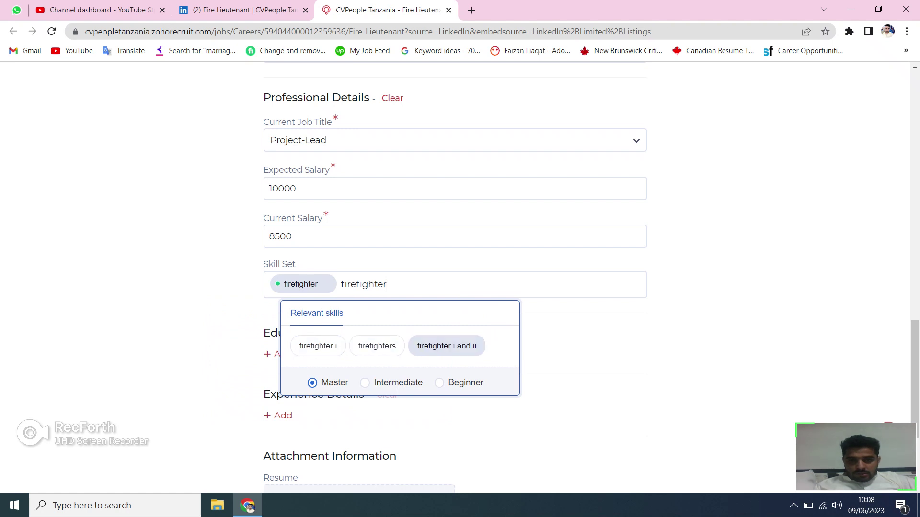
key(Down)
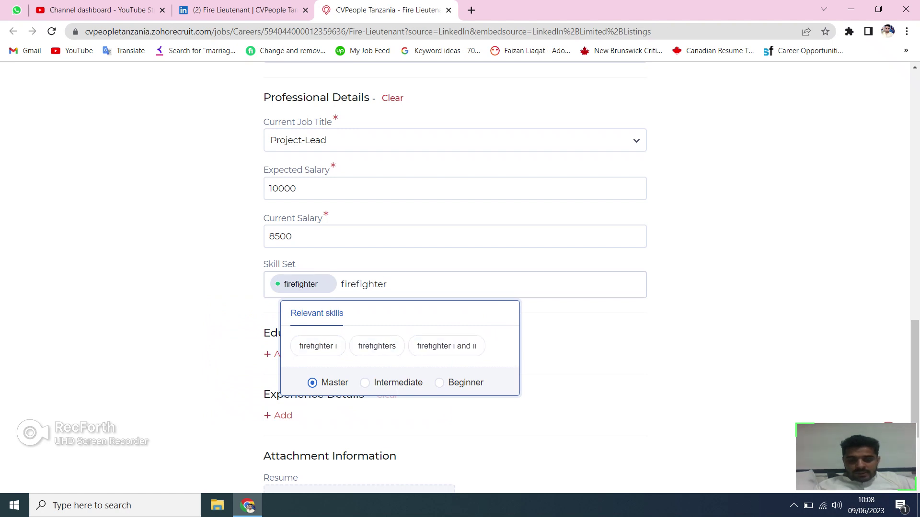
Add firefighting and structural firefighting skills, then clear the leftover entry text.
key(BackSpace)
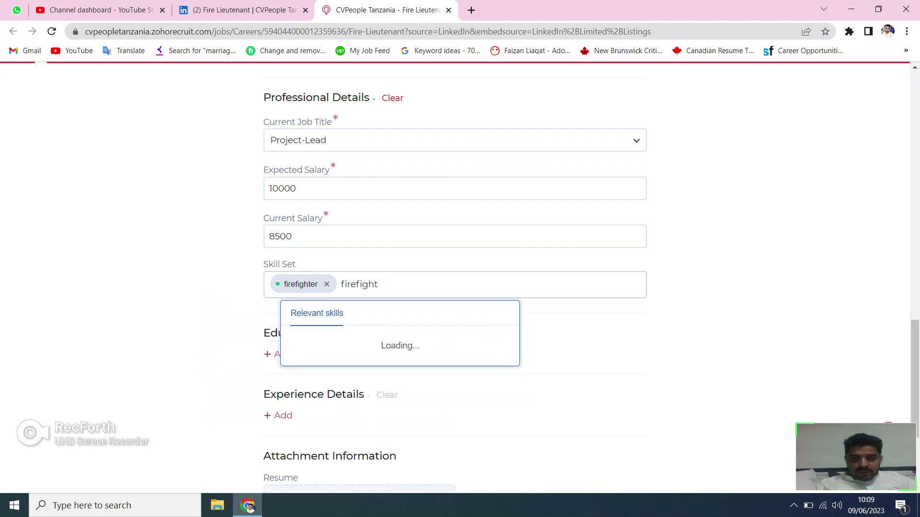
text(ing)
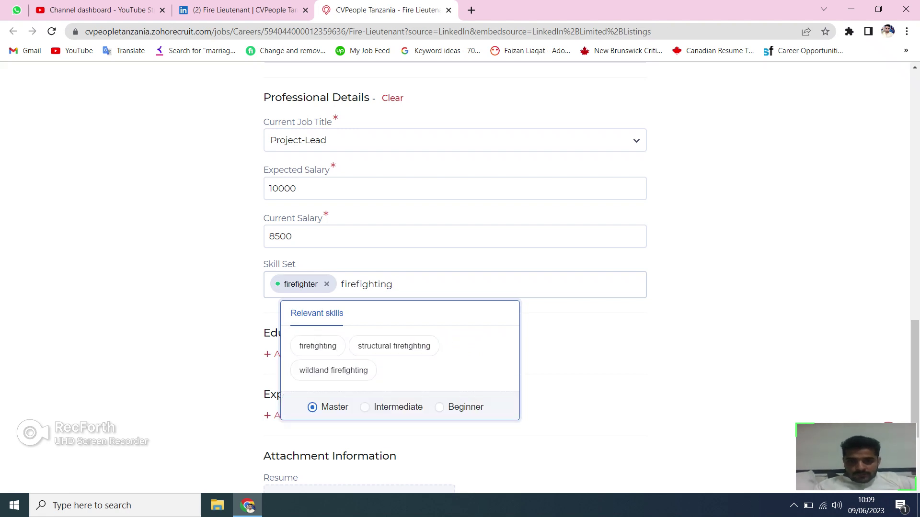
key(Down)
key(Return)
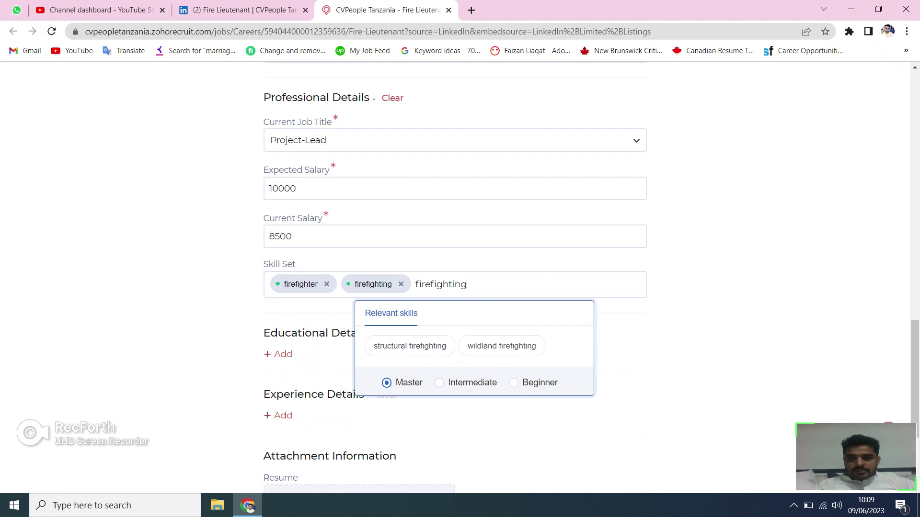
key(Down)
key(Return)
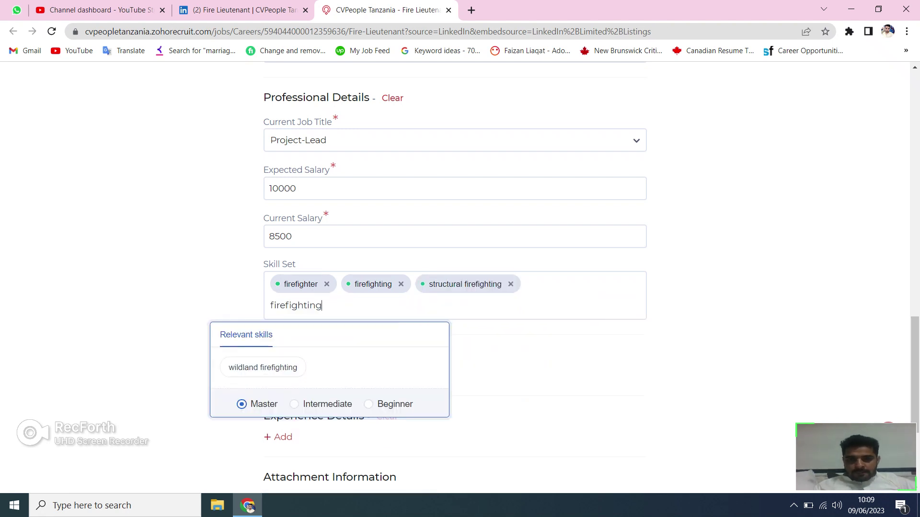
key(Down)
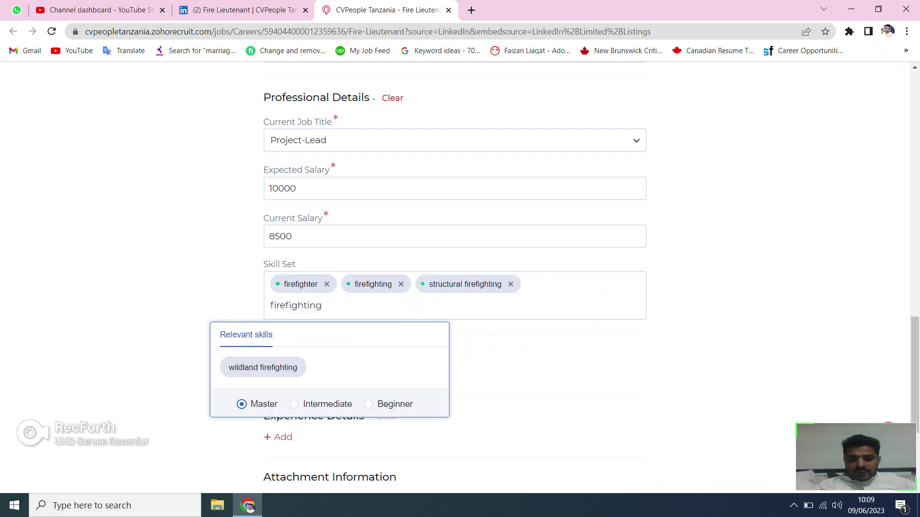
key(Up)
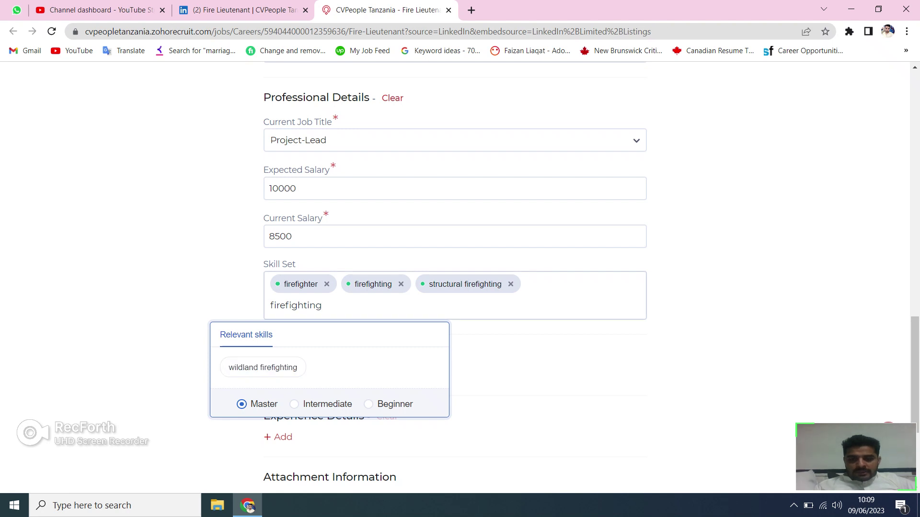
key(BackSpace)
key(BackSpace)
key(BackSpace)
key(BackSpace)
key(BackSpace)
key(BackSpace)
key(BackSpace)
key(BackSpace)
key(BackSpace)
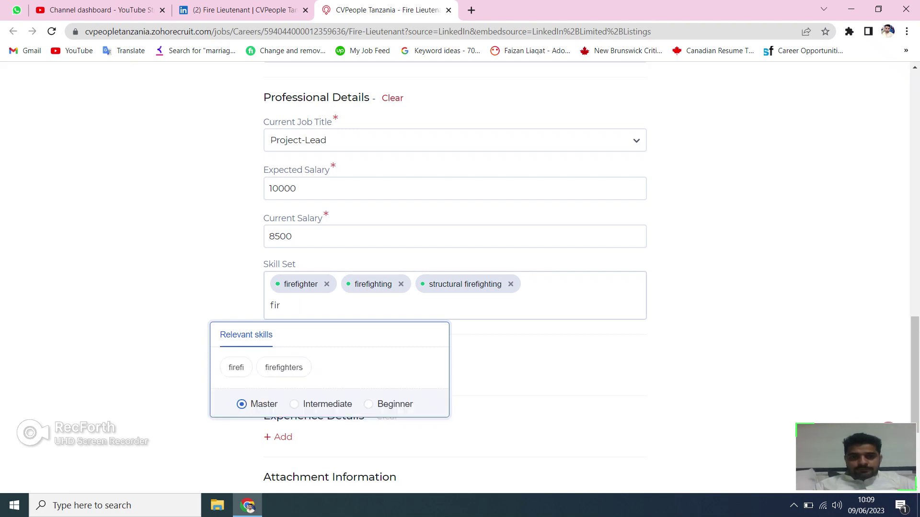
key(BackSpace)
key(BackSpace)
key(BackSpace)
Add team leader and team leadership to the Skill Set, then clear the leftover text.
text(tea)
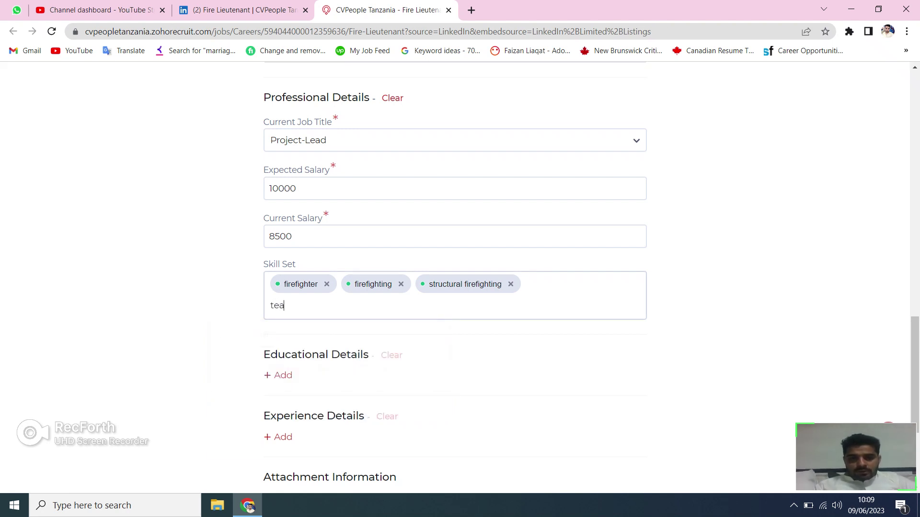
text(m lea)
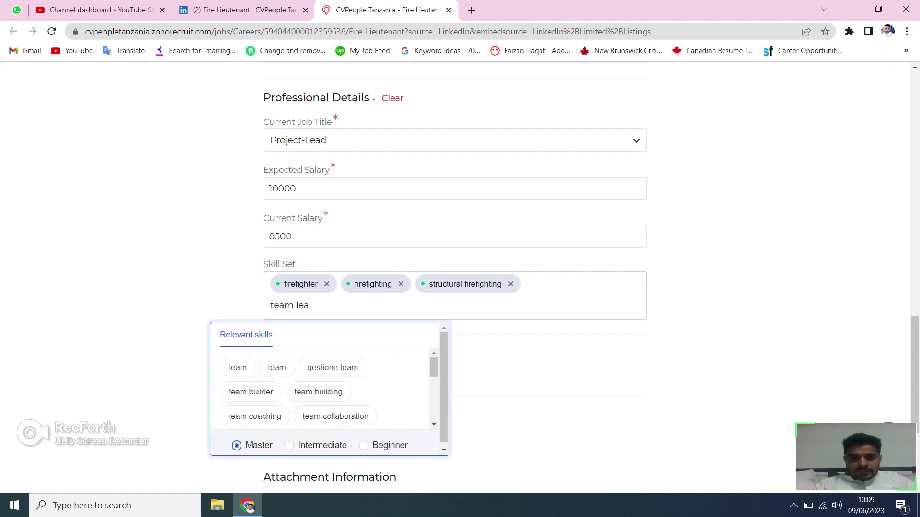
text(der)
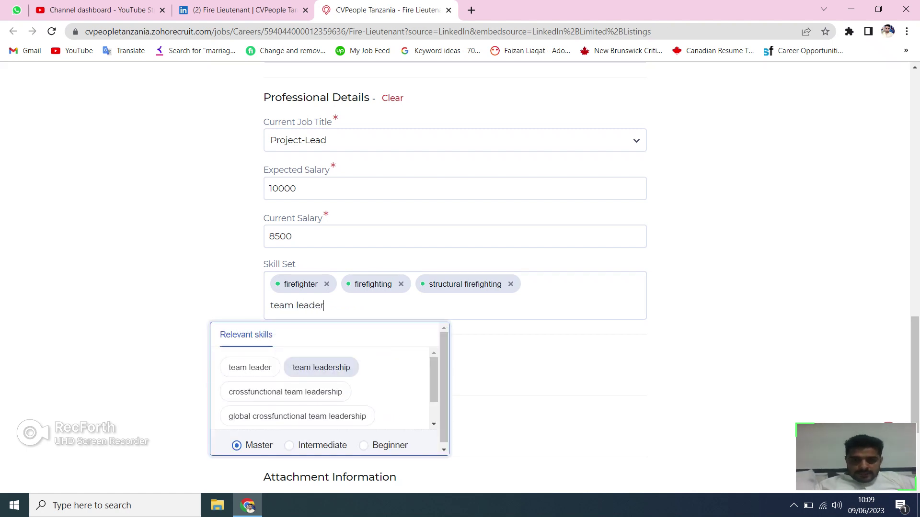
key(Up)
key(Return)
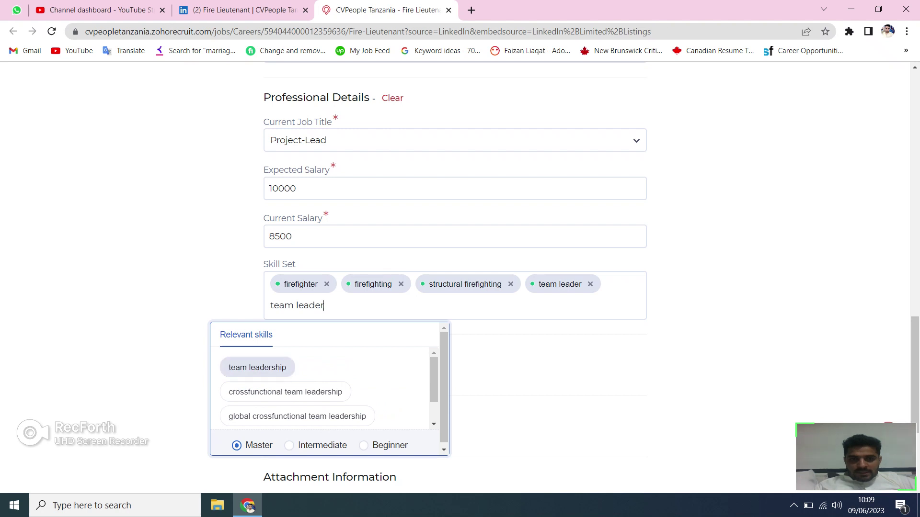
key(Return)
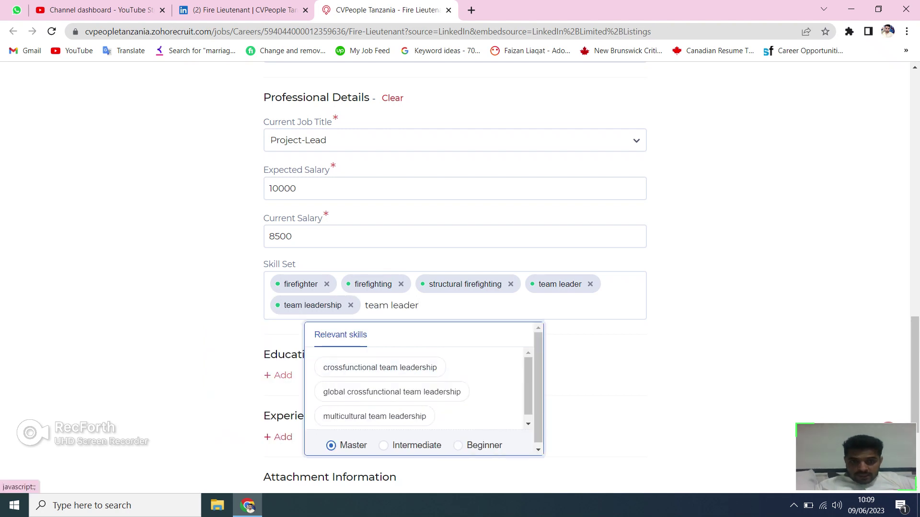
key(Down)
key(Down)
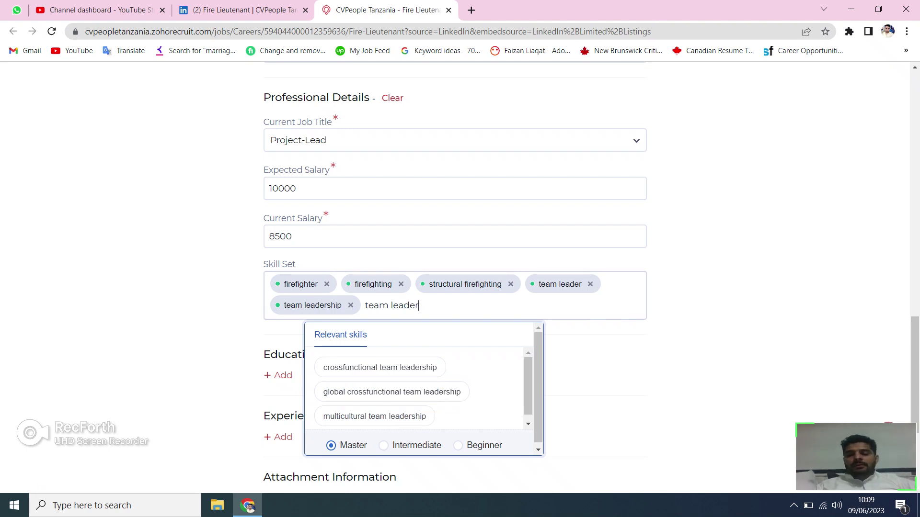
key(BackSpace)
key(BackSpace)
key(BackSpace)
key(BackSpace)
key(BackSpace)
key(BackSpace)
key(BackSpace)
key(BackSpace)
key(BackSpace)
key(BackSpace)
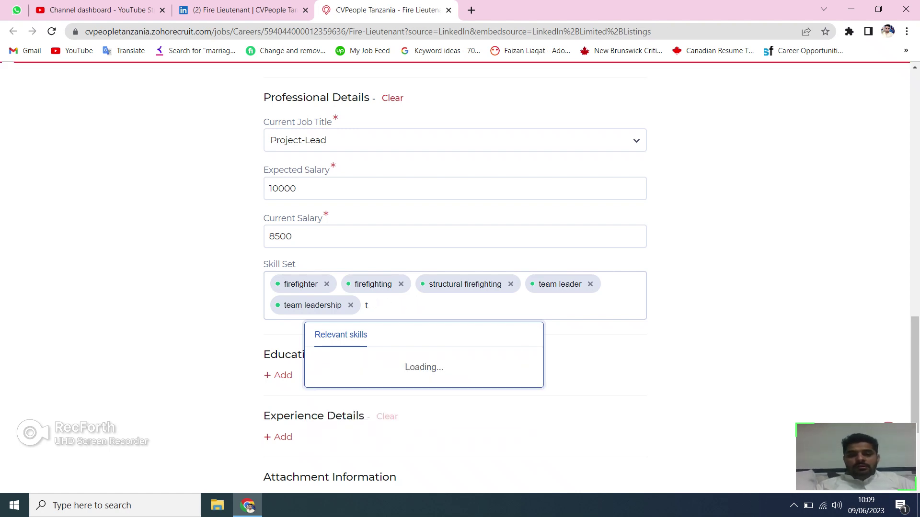
key(BackSpace)
Add hazmat operations, hazmat response, hazmat training and hazmat trained as skills.
text(ha)
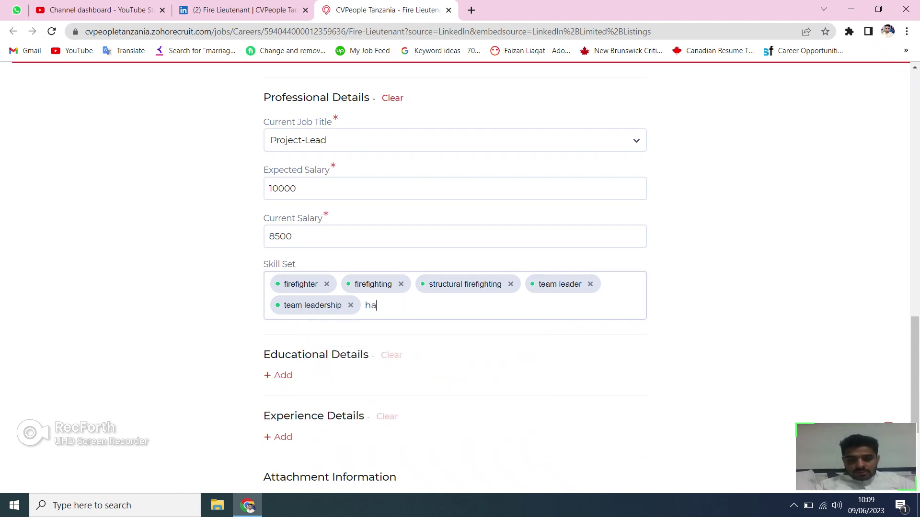
text(zmt)
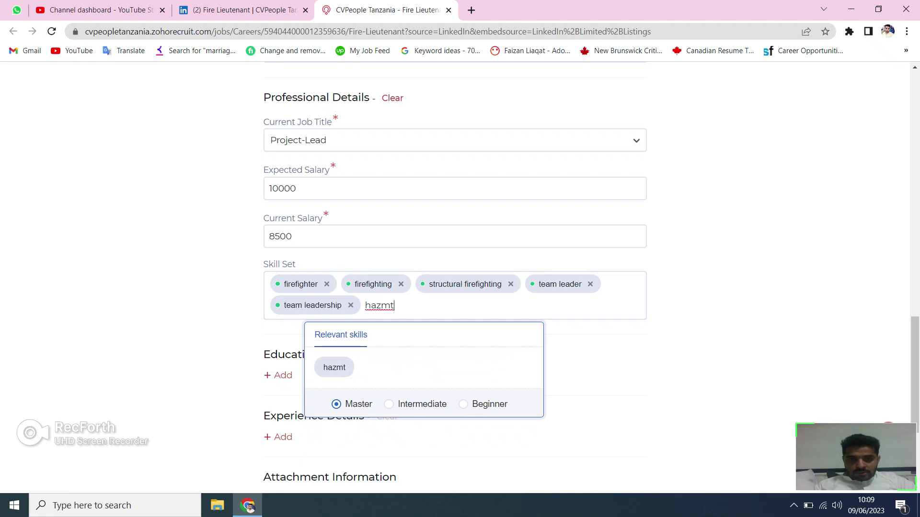
key(BackSpace)
text(ar)
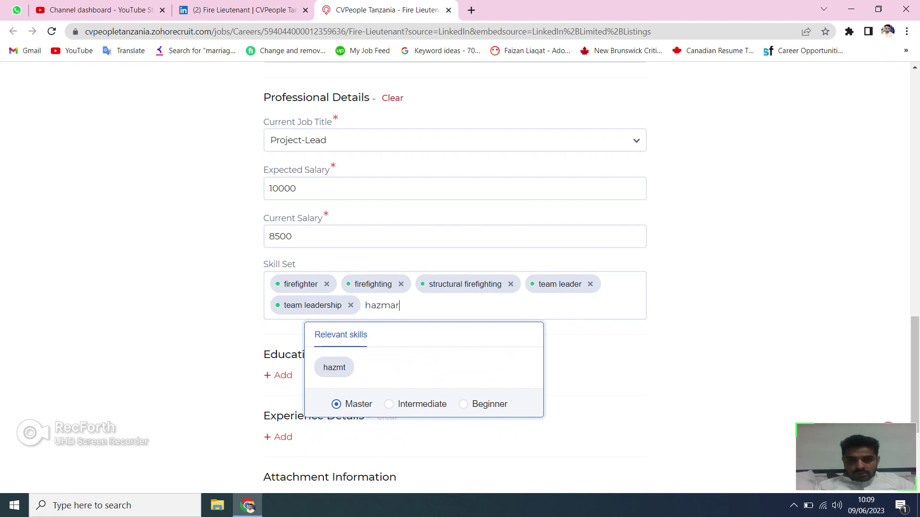
key(BackSpace)
text(t)
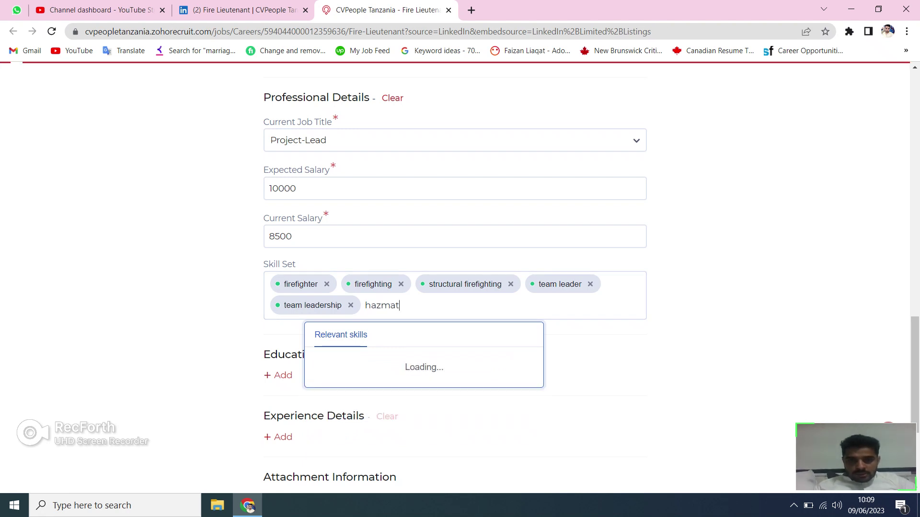
key(Down)
key(Down)
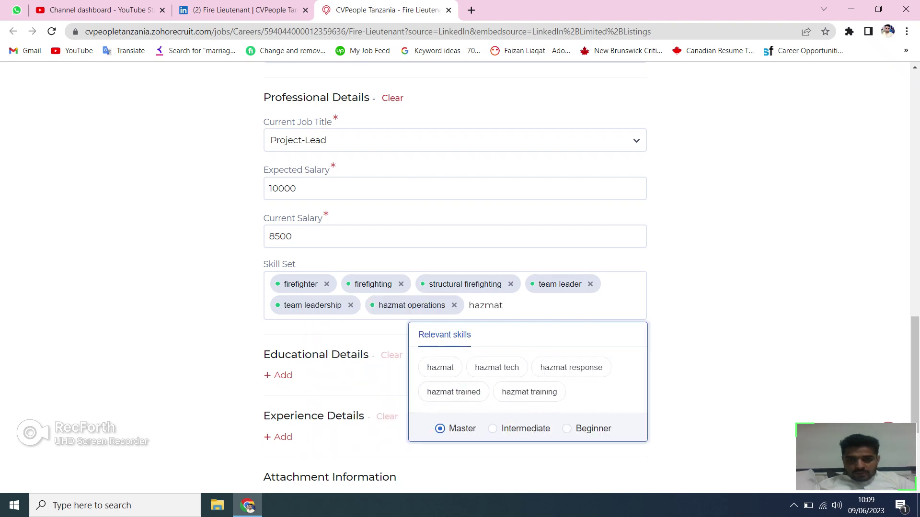
click(571, 368)
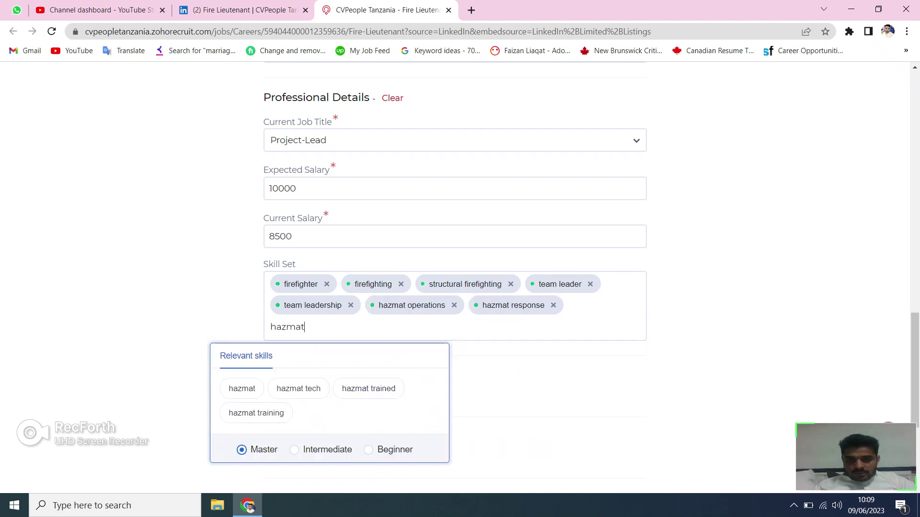
click(256, 413)
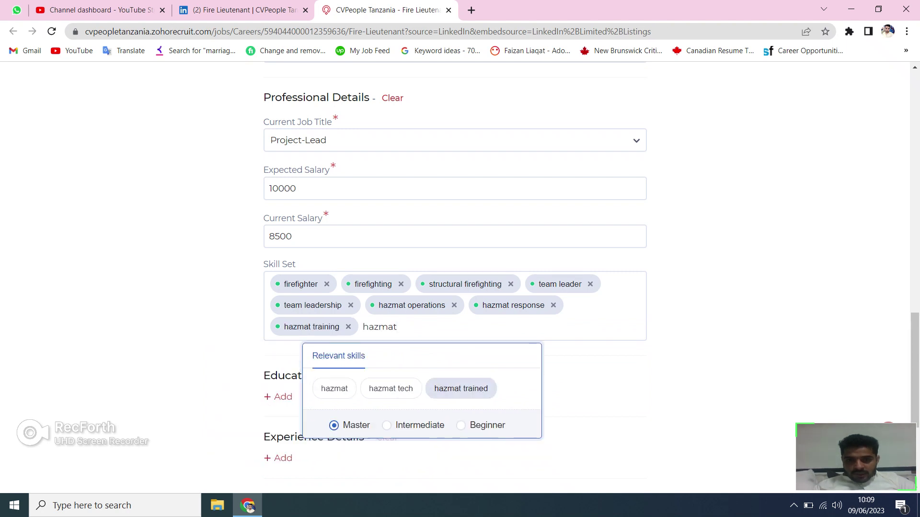
click(461, 389)
key(BackSpace)
key(BackSpace)
key(BackSpace)
key(BackSpace)
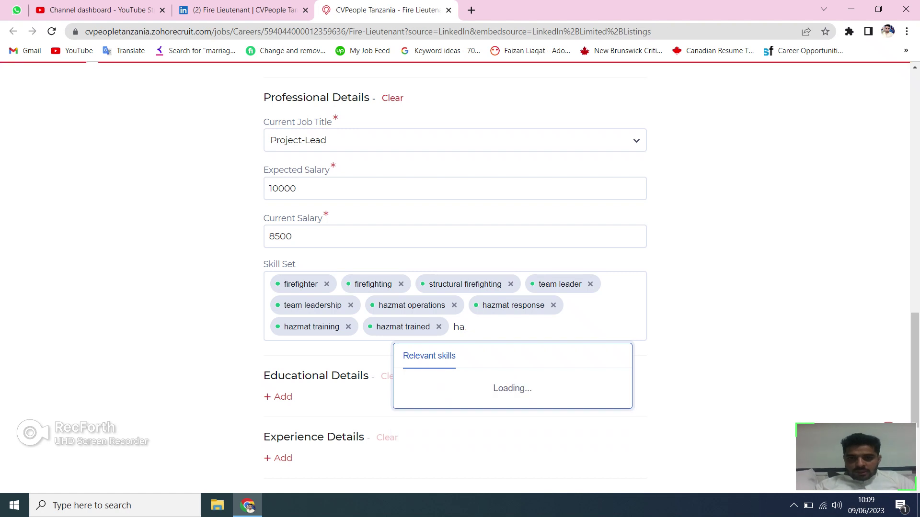
key(BackSpace)
key(BackSpace)
Search 'rescue' and add confined space rescue, water rescue and rescue diving as skills.
text(res)
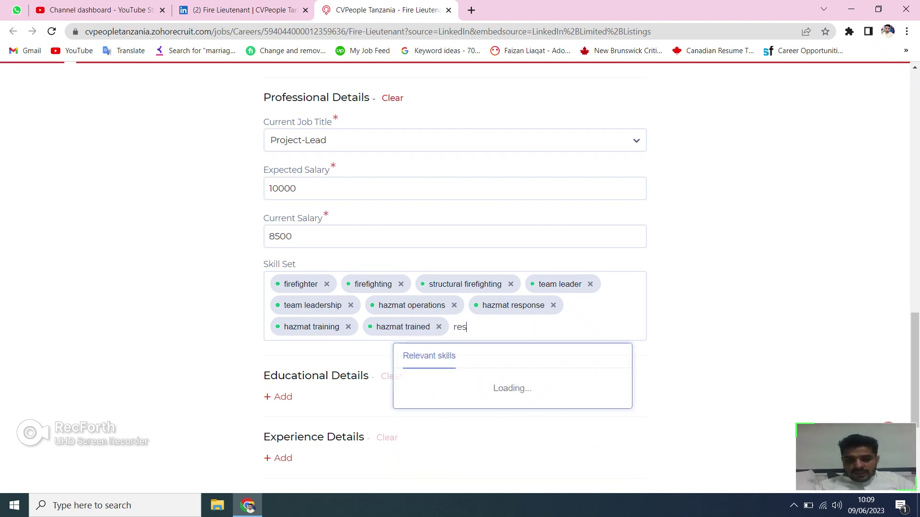
text(cue)
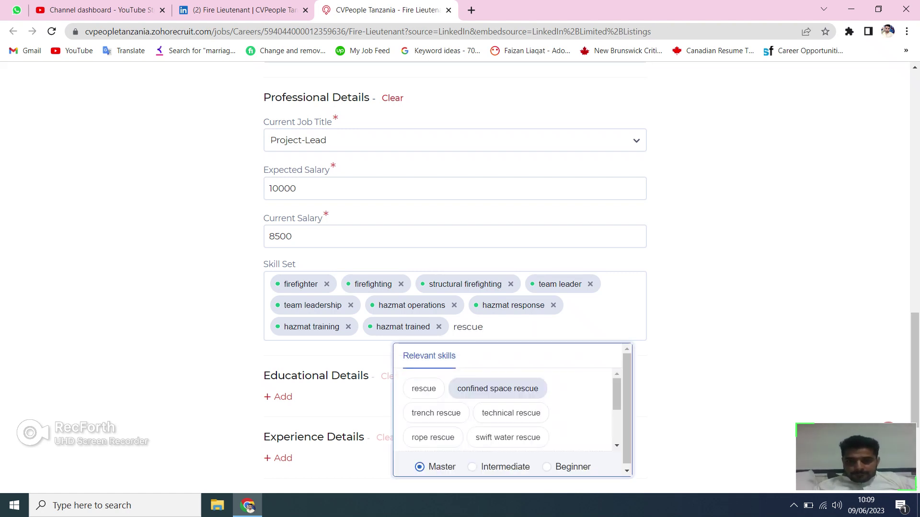
click(497, 389)
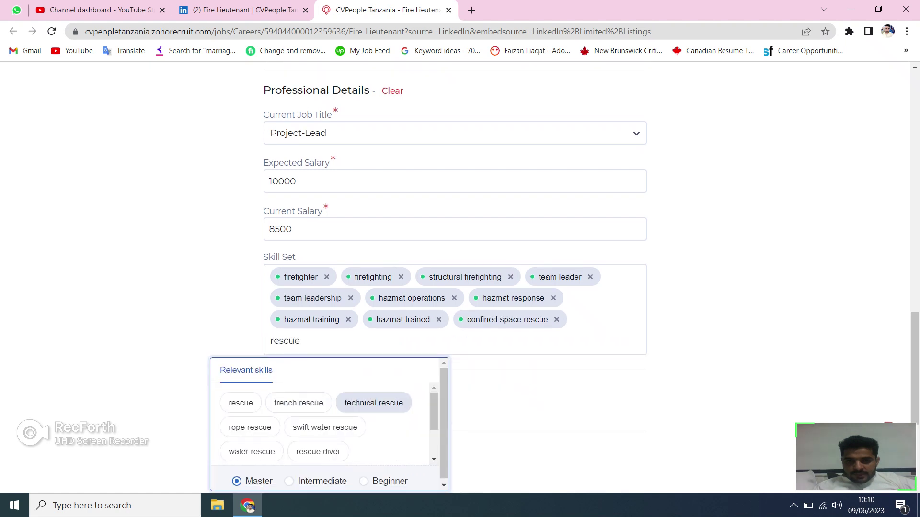
key(Left)
key(Right)
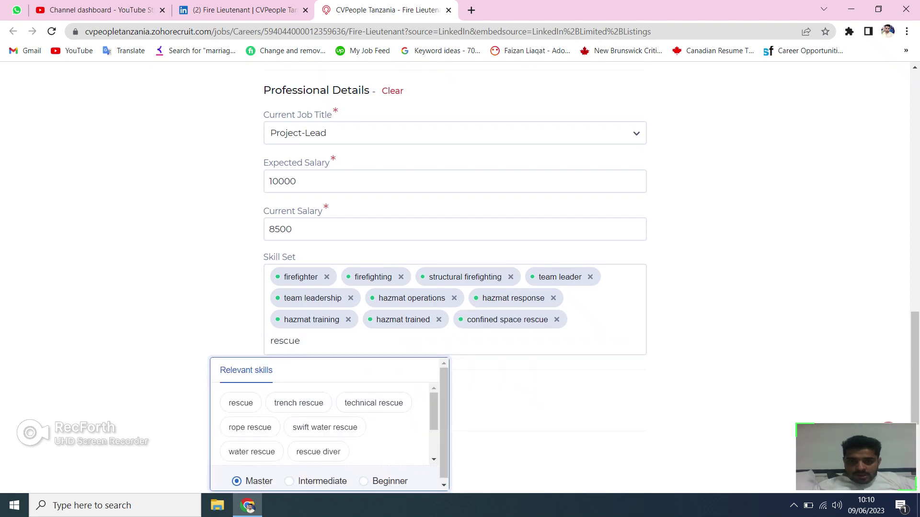
key(Down)
key(Left)
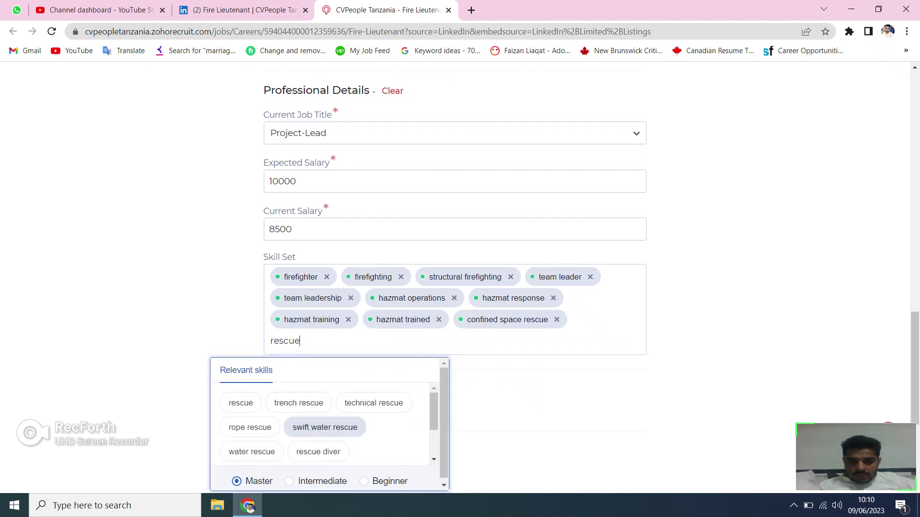
key(Down)
key(Left)
key(Return)
key(Right)
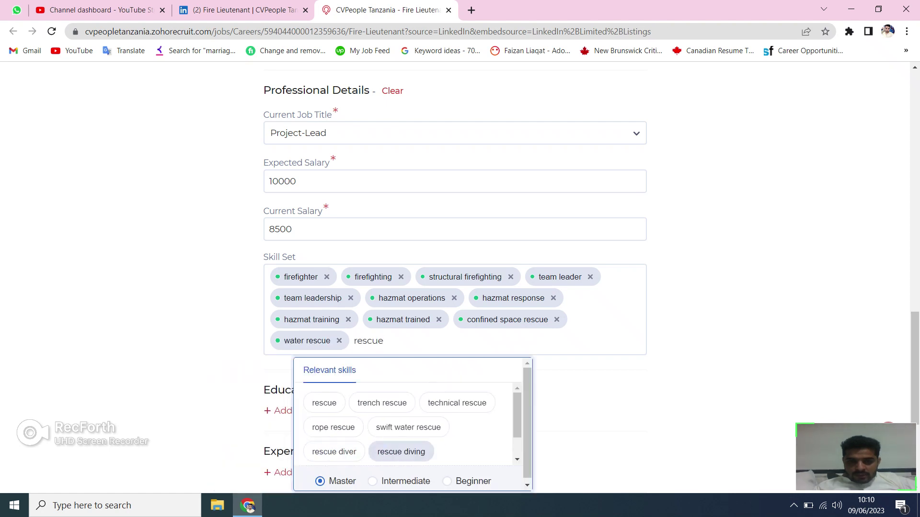
key(Return)
Add rescue, rope rescue, animal rescue and technical rescue, then clear the search text.
key(Down)
key(Return)
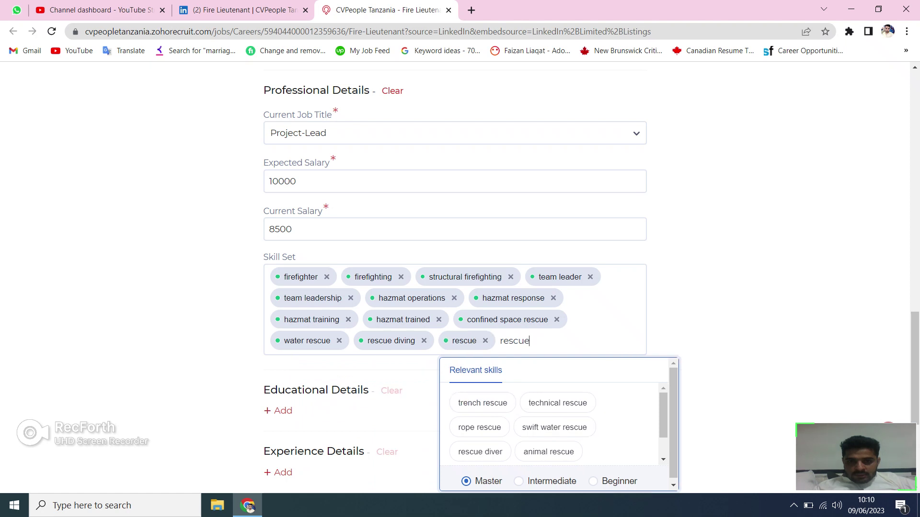
key(Down)
key(Return)
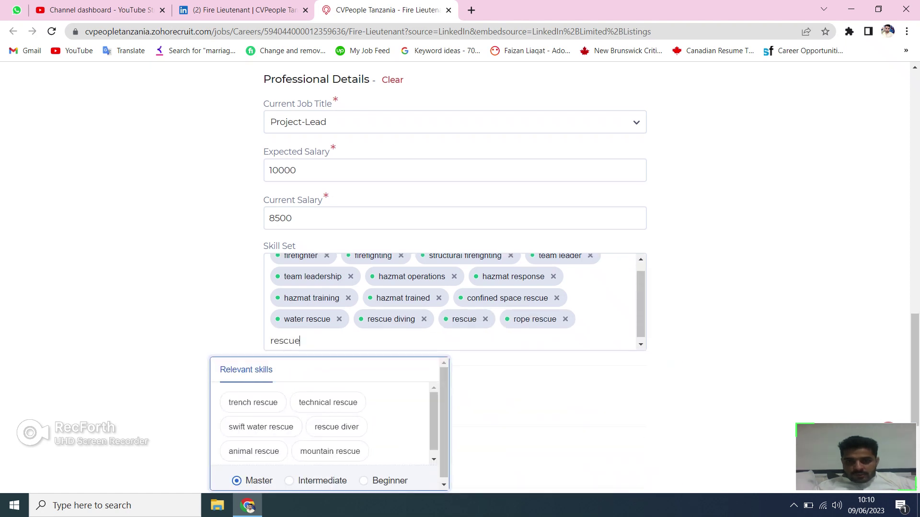
key(Up)
key(Up)
key(Down)
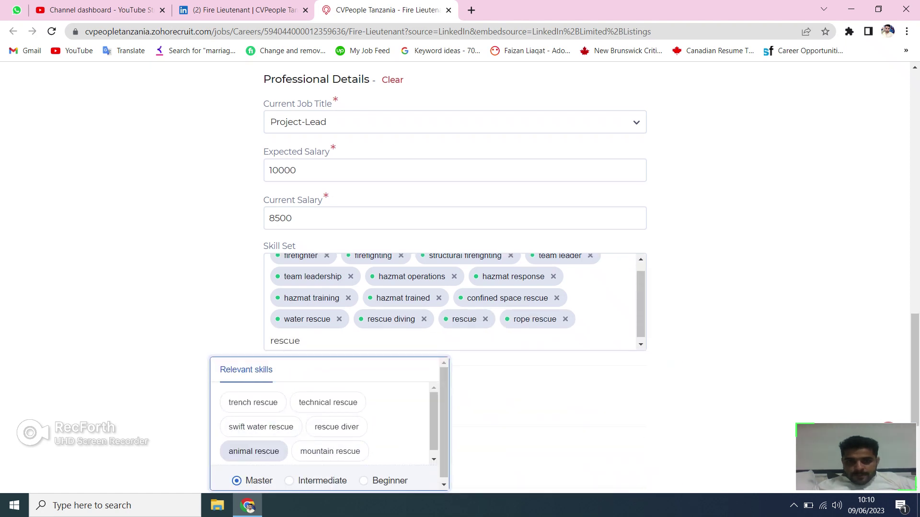
key(Return)
key(Up)
key(Up)
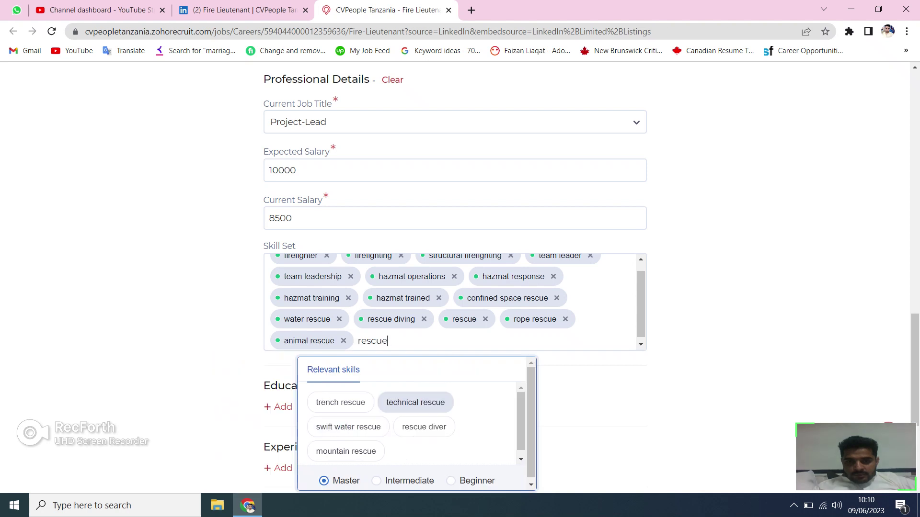
key(Return)
key(Up)
key(Up)
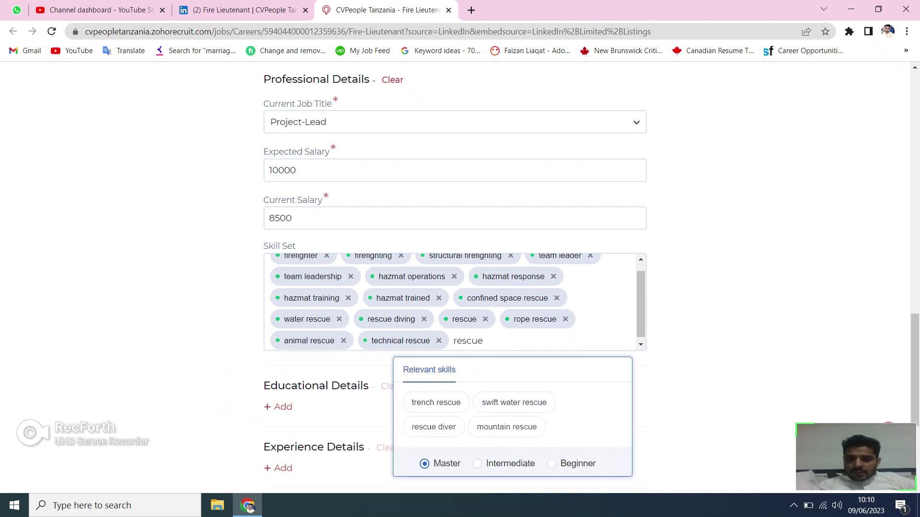
key(BackSpace)
key(BackSpace)
key(BackSpace)
key(BackSpace)
key(BackSpace)
key(BackSpace)
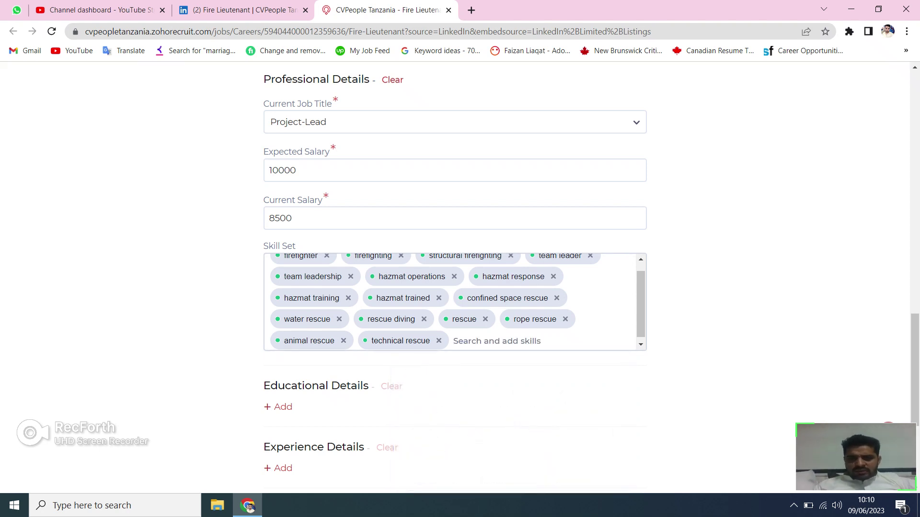
Add a first Experience Details entry and place the cursor in its Occupation/Title field.
scroll(460, 278, down, 3)
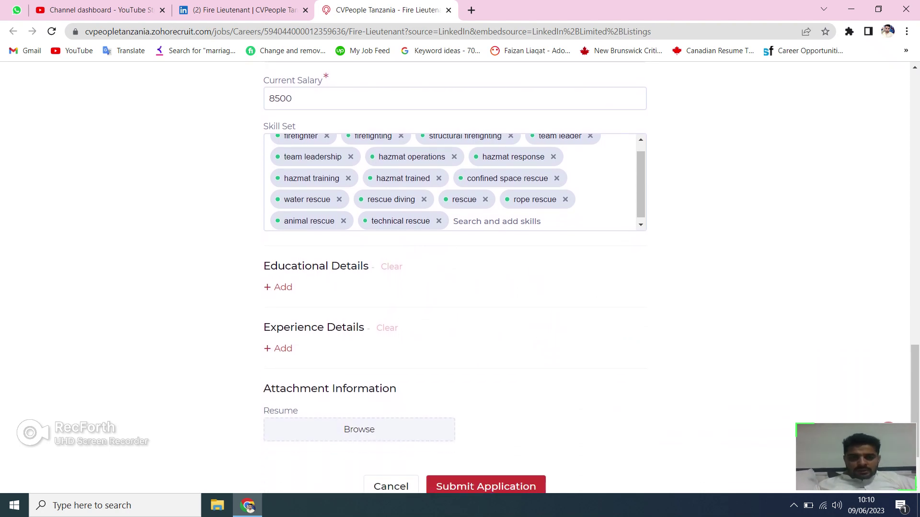
scroll(460, 278, down, 1)
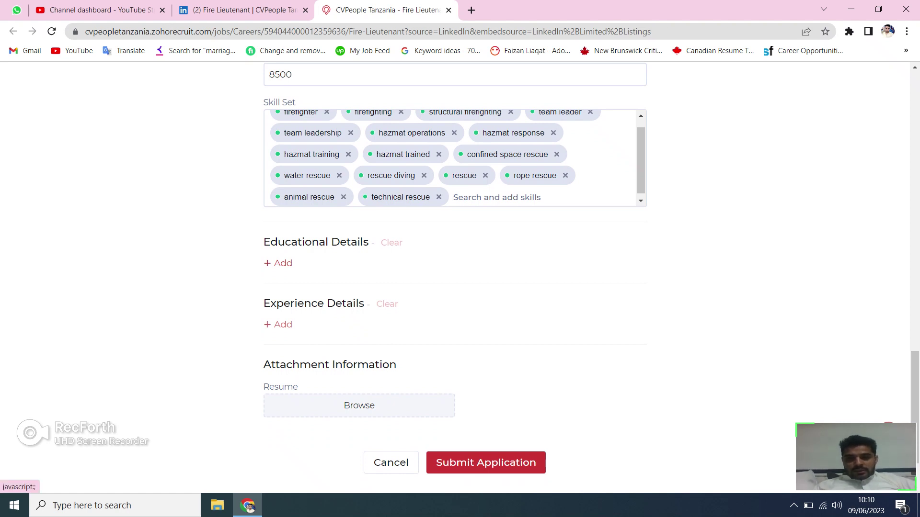
click(279, 324)
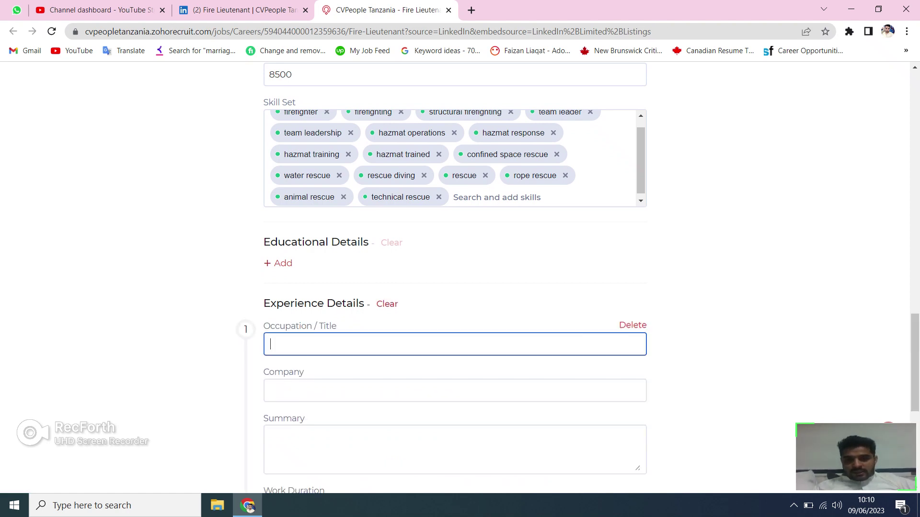
scroll(460, 278, down, 2)
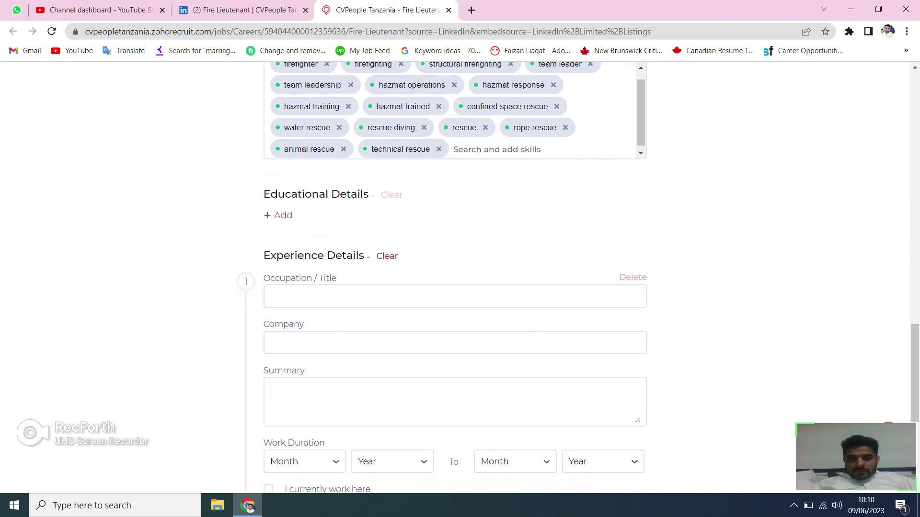
scroll(460, 277, down, 3)
click(455, 153)
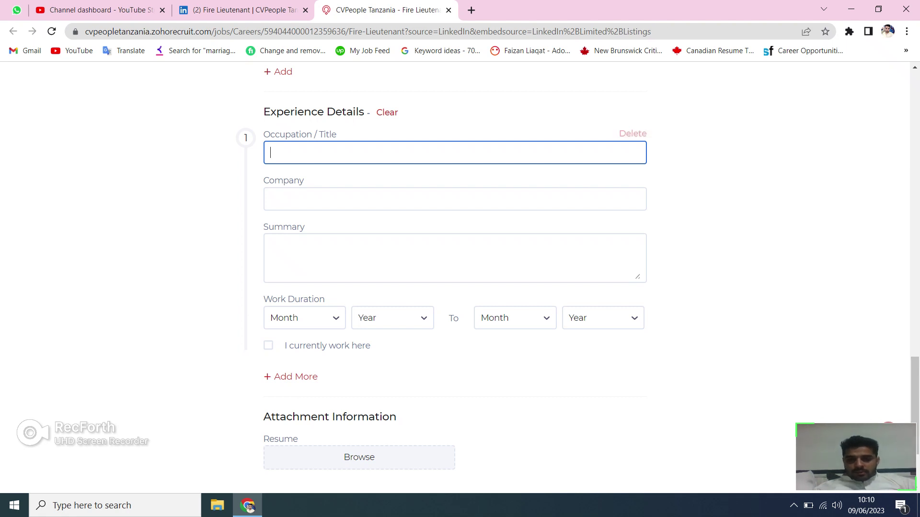
drag(825, 461, 819, 417)
scroll(455, 263, down, 2)
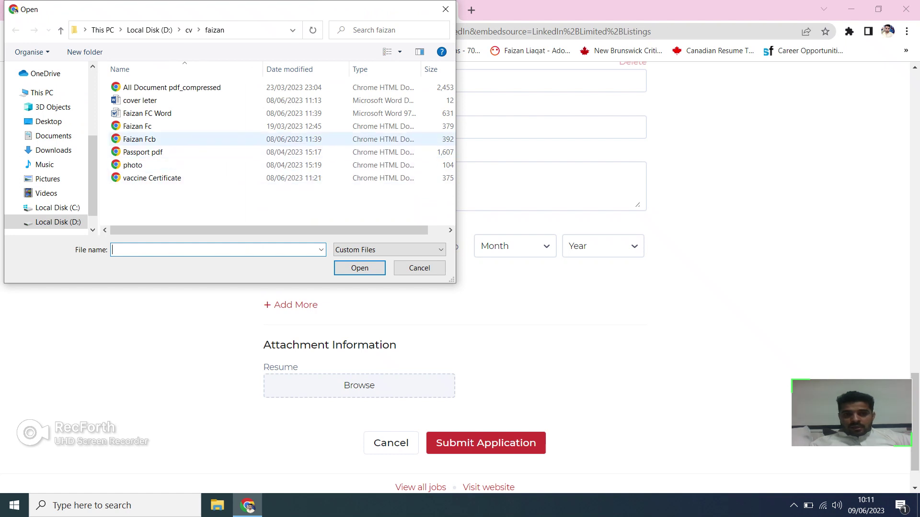
Attach the resume PDF from the Open dialog under Attachment Information.
double_click(140, 139)
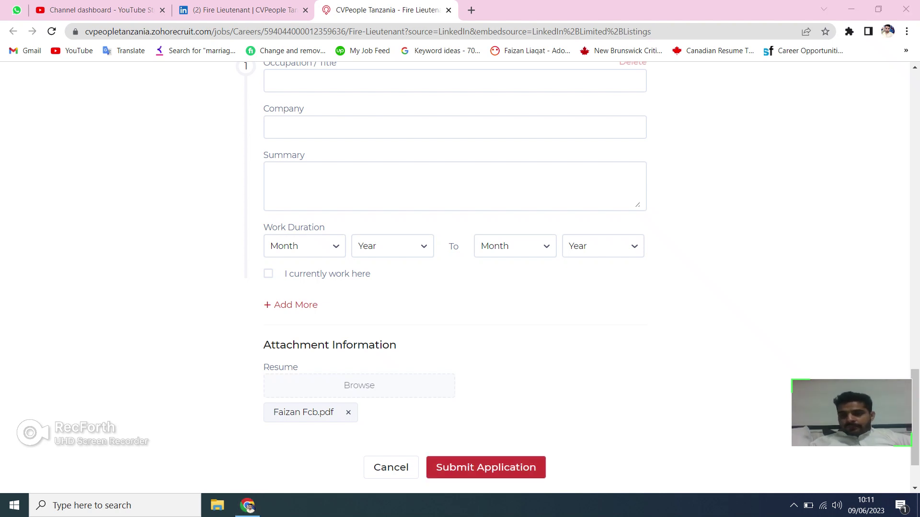
click(793, 506)
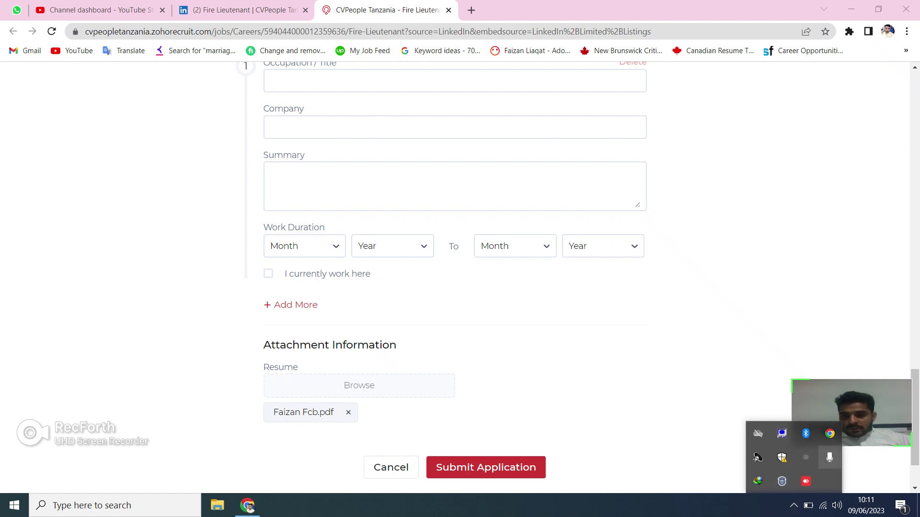
click(806, 457)
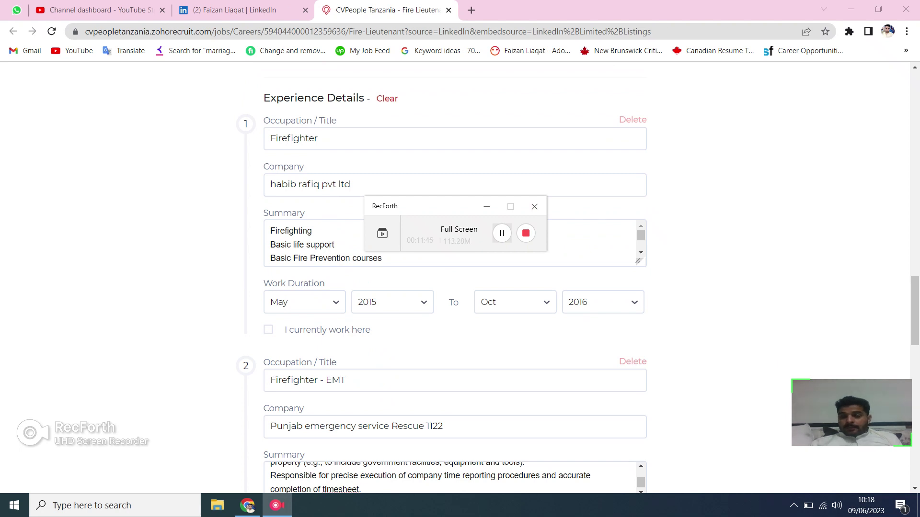
Scroll past the Firefighter, EMT, Lieutenant and Captain experience entries and submit the application.
key(Tab)
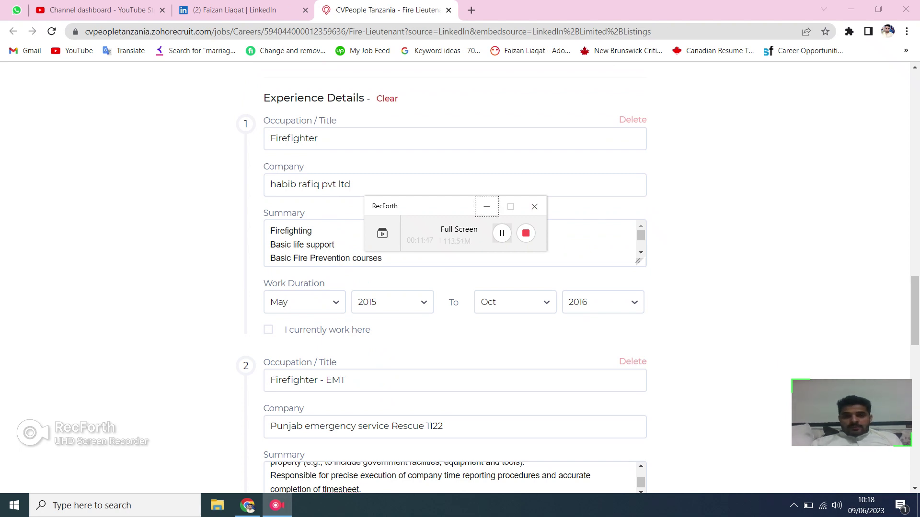
key(Tab)
key(alt+Tab)
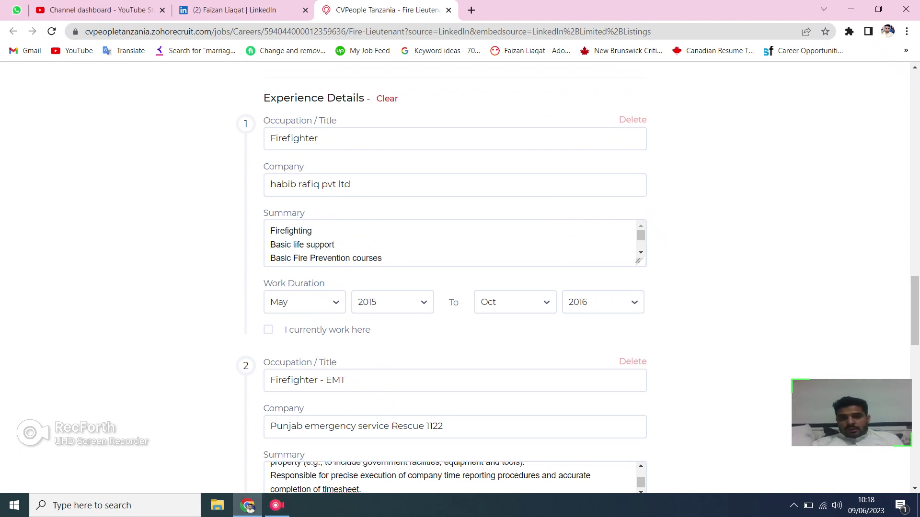
scroll(455, 278, down, 7)
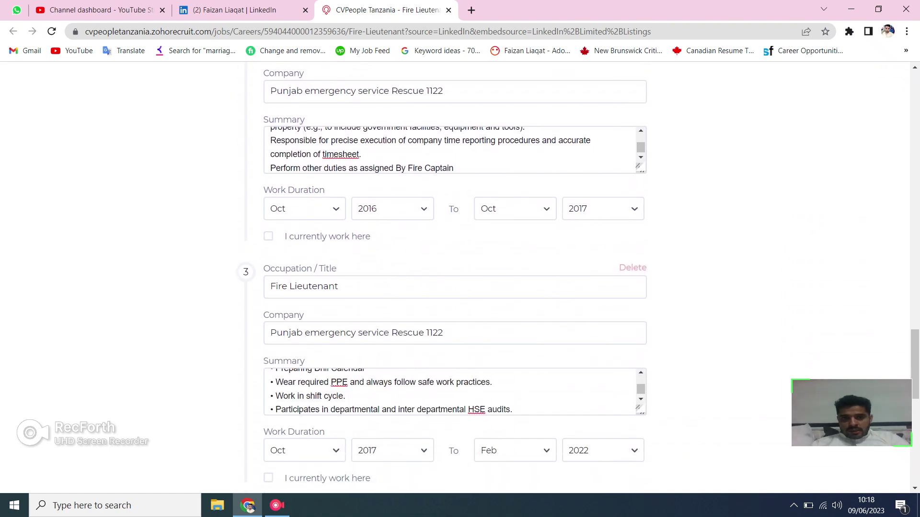
scroll(455, 278, down, 6)
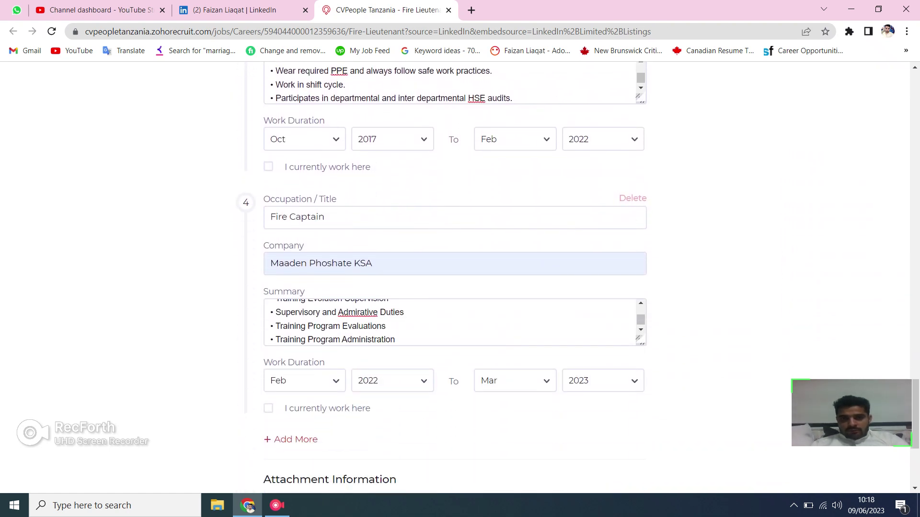
scroll(455, 278, down, 4)
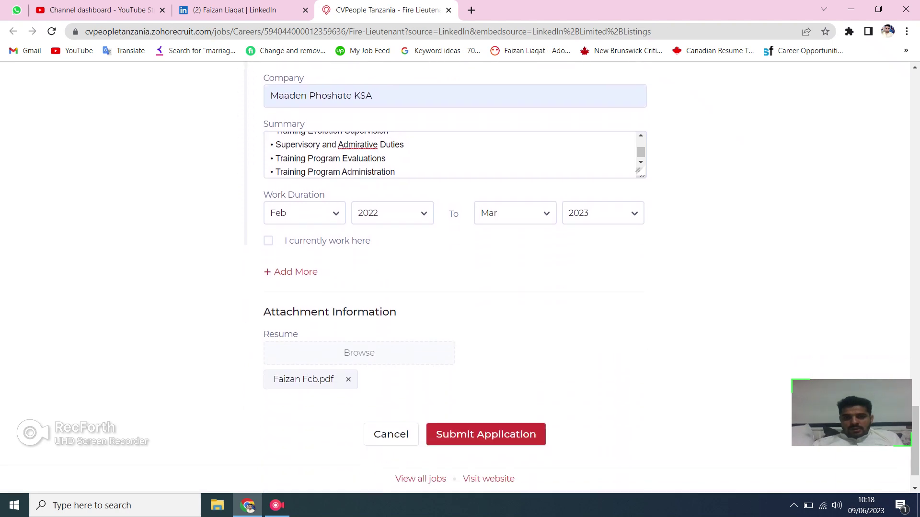
scroll(455, 277, down, 1)
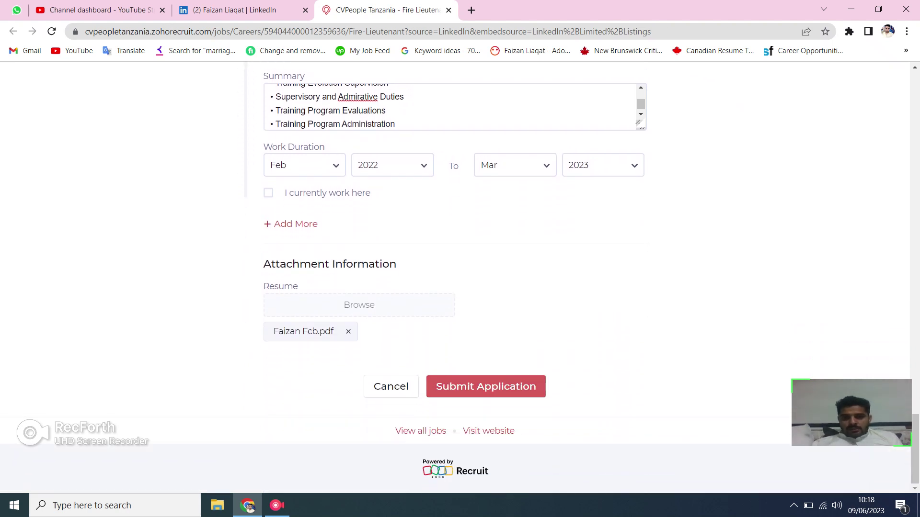
click(276, 506)
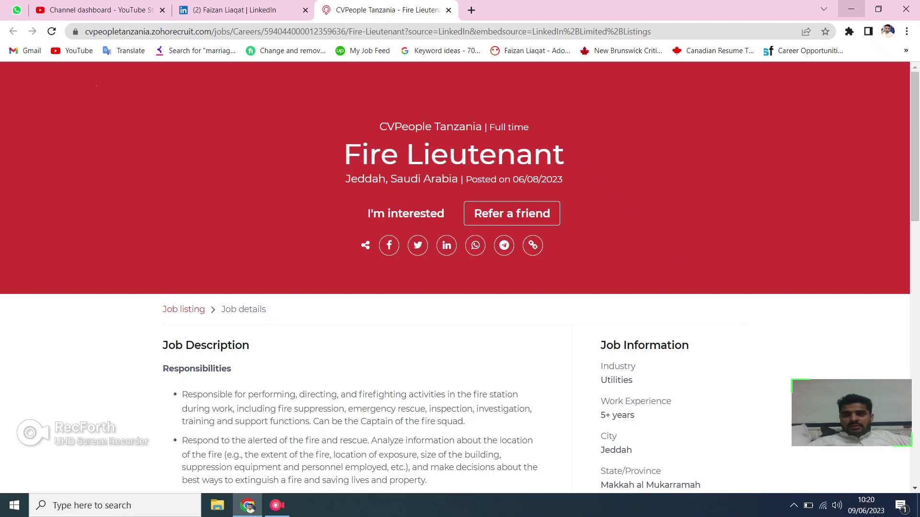
Minimise the Chrome window showing the Fire Lieutenant job page to reveal the desktop.
click(851, 9)
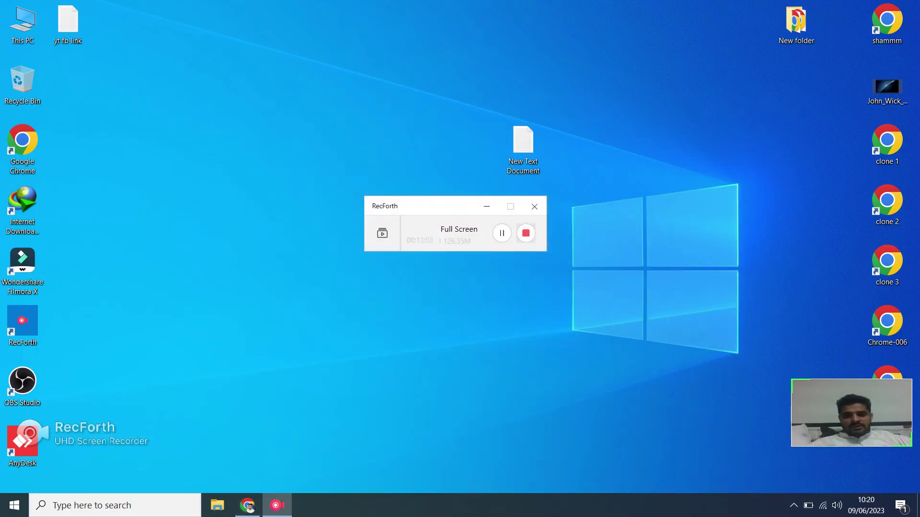
click(525, 233)
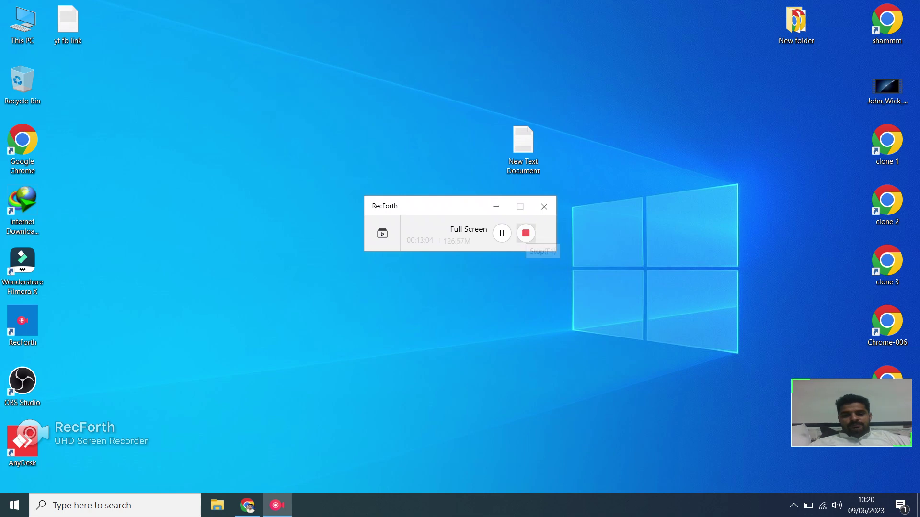